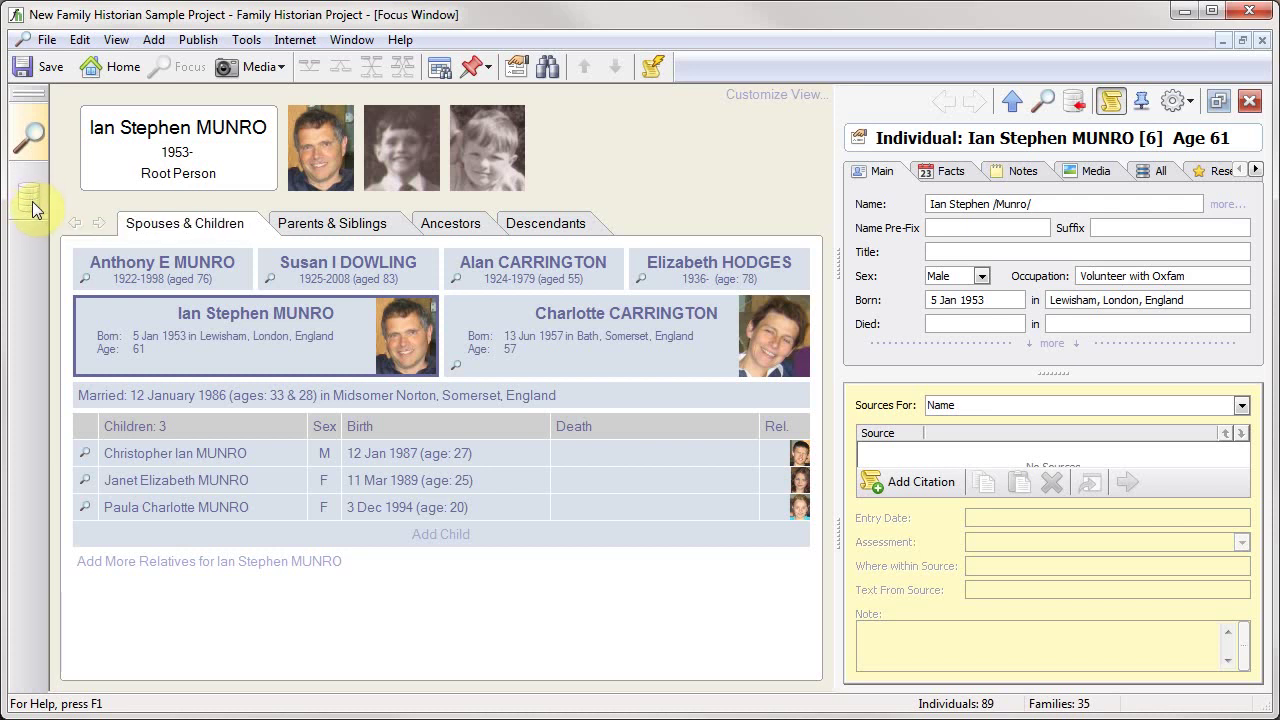
Step: Show the View menu's Record Lists submenu, offering Individuals, Families, Notes and Sources
click(118, 44)
mouse_move(199, 146)
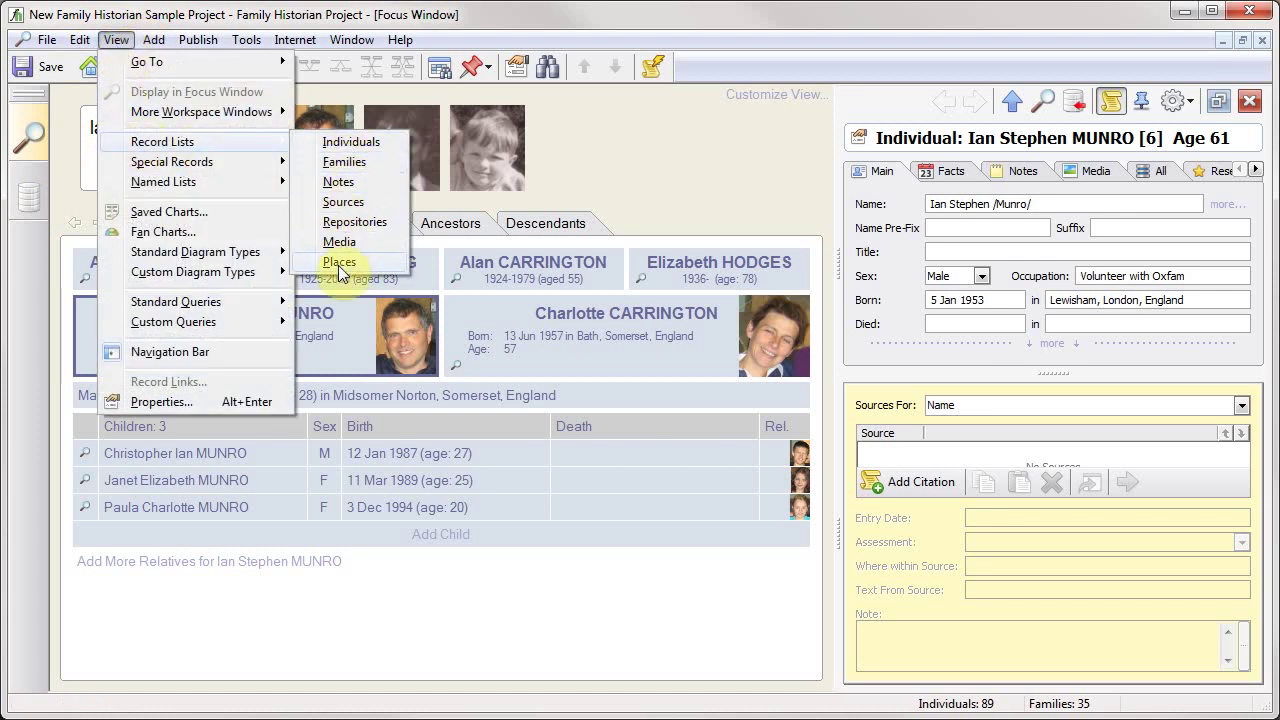
Step: Open the Individuals list and filter it to last name MUN and first name ANT
click(352, 144)
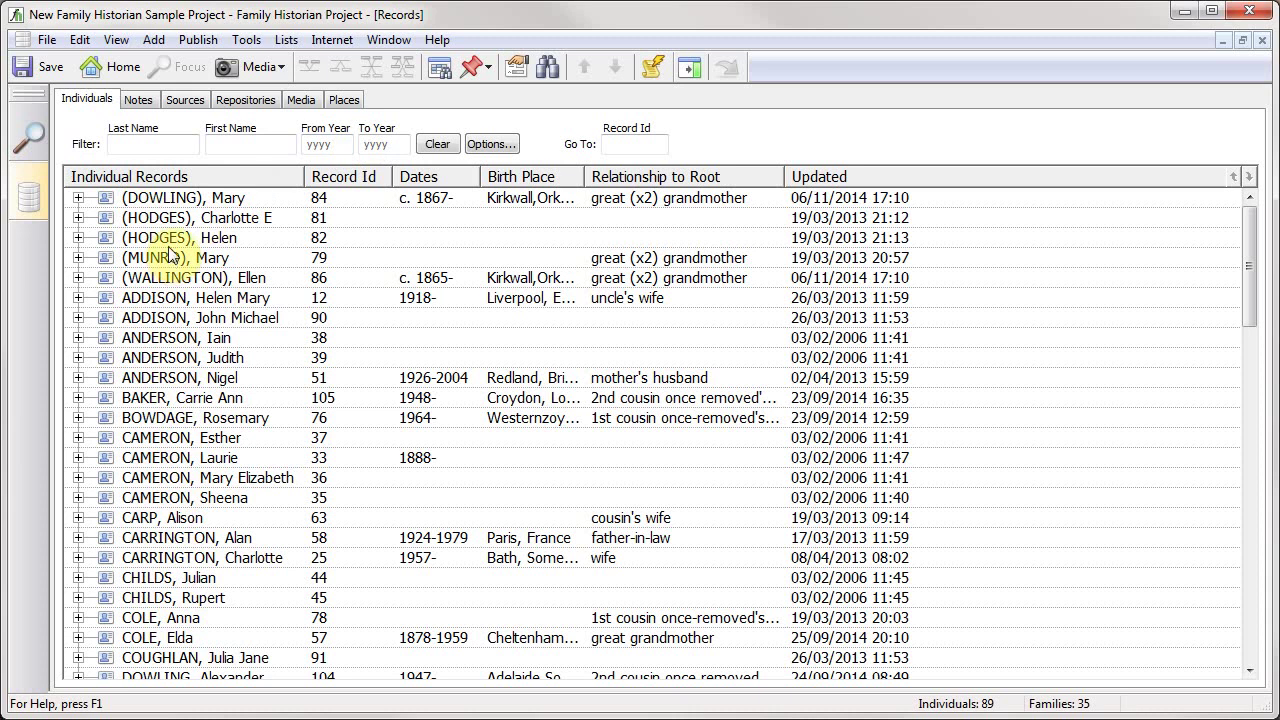
click(157, 143)
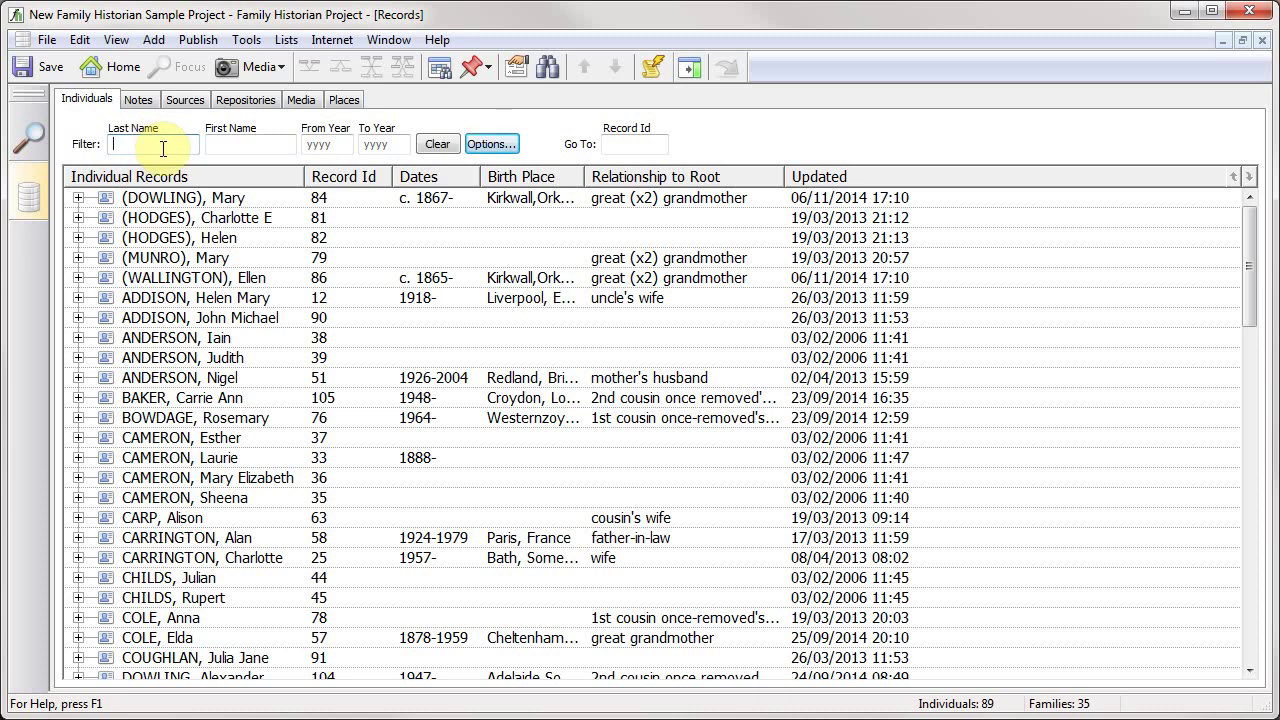
text(MUN)
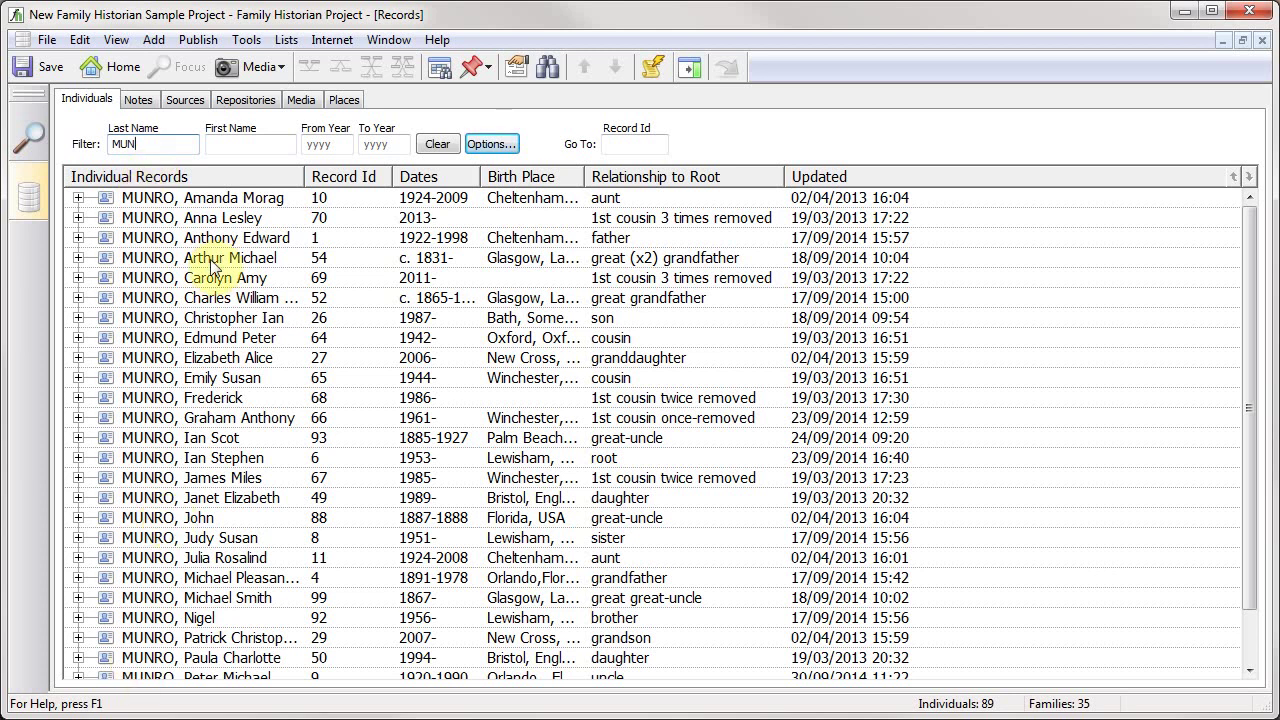
click(237, 142)
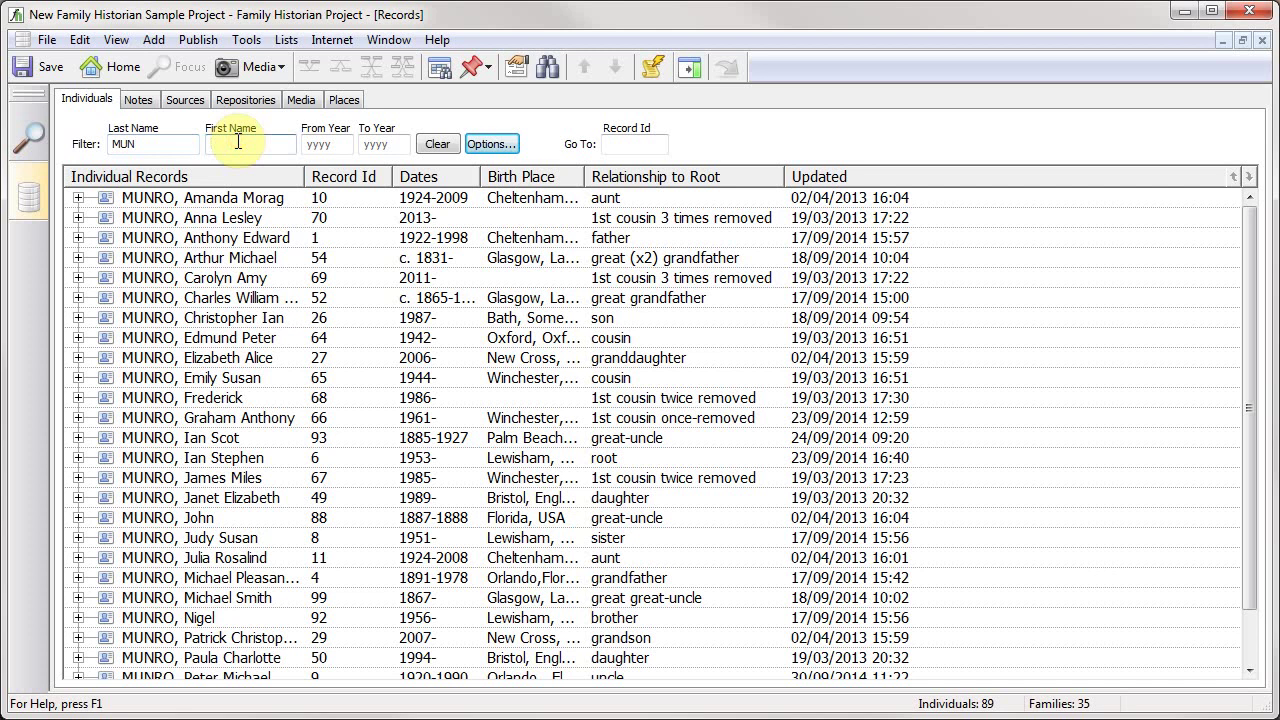
text(AN)
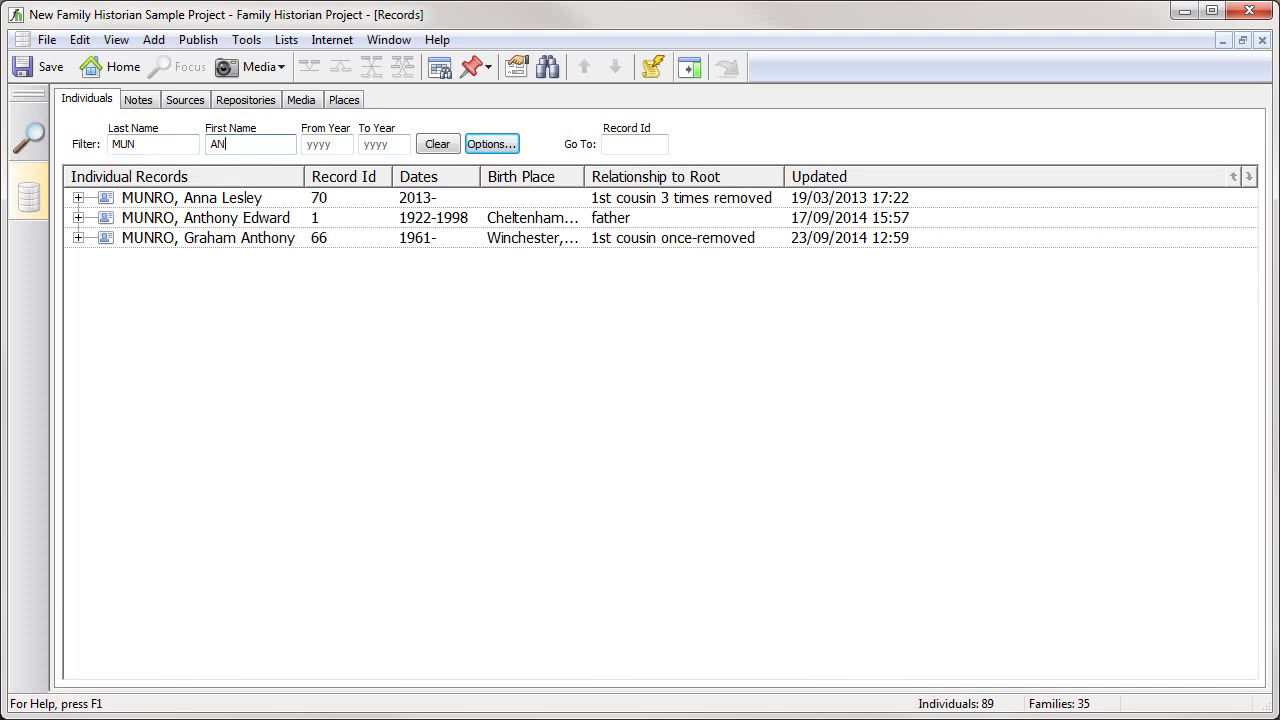
text(T)
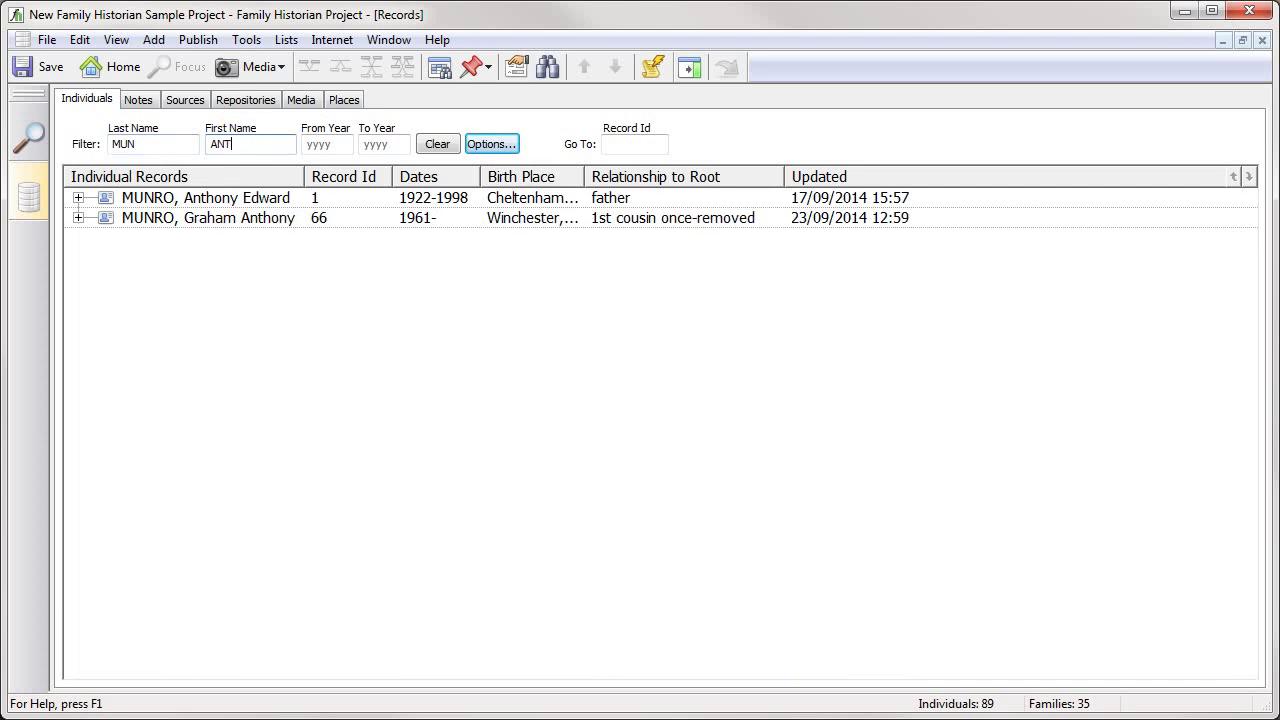
Step: Include husbands' surnames in name filtering and change the first-name filter to CA
click(491, 145)
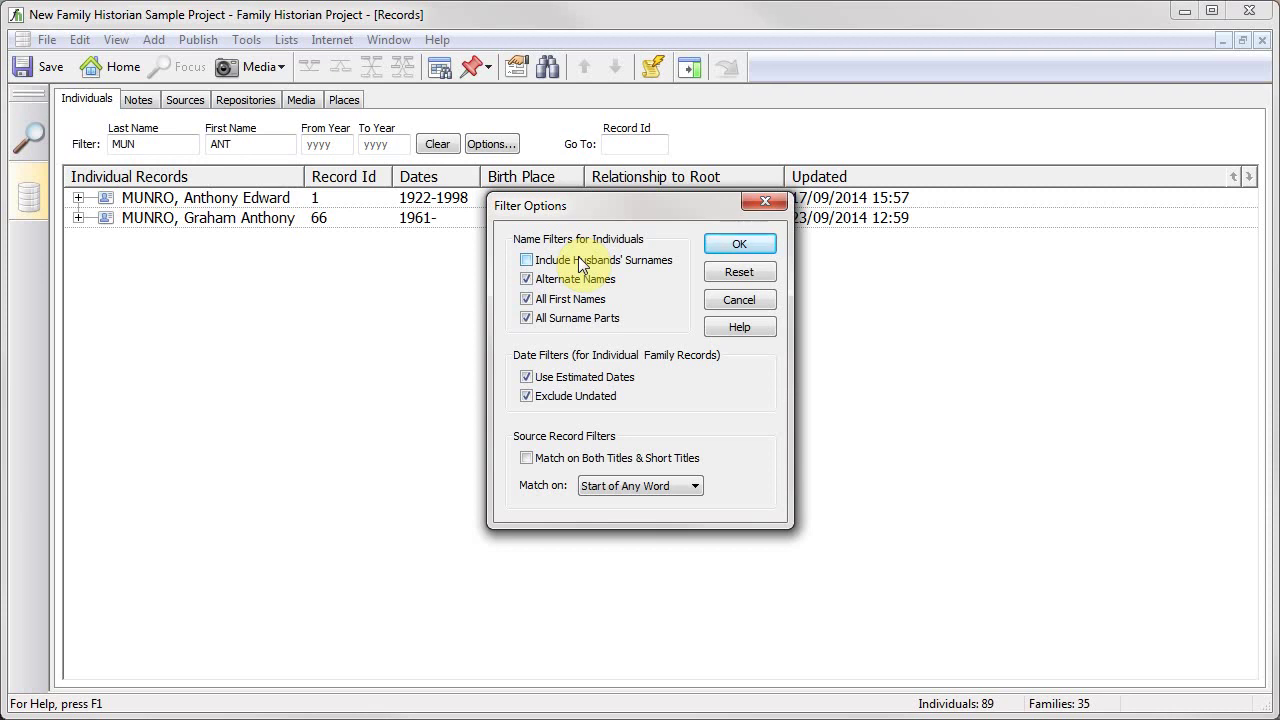
click(579, 260)
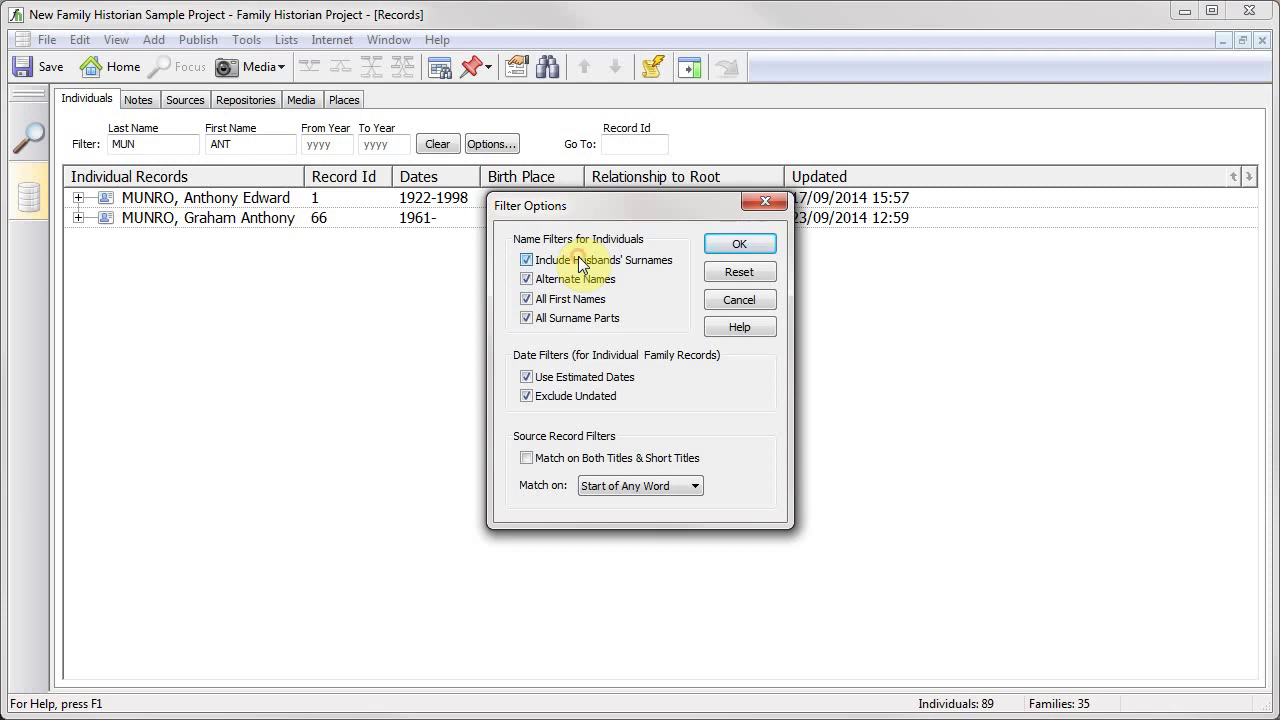
click(737, 245)
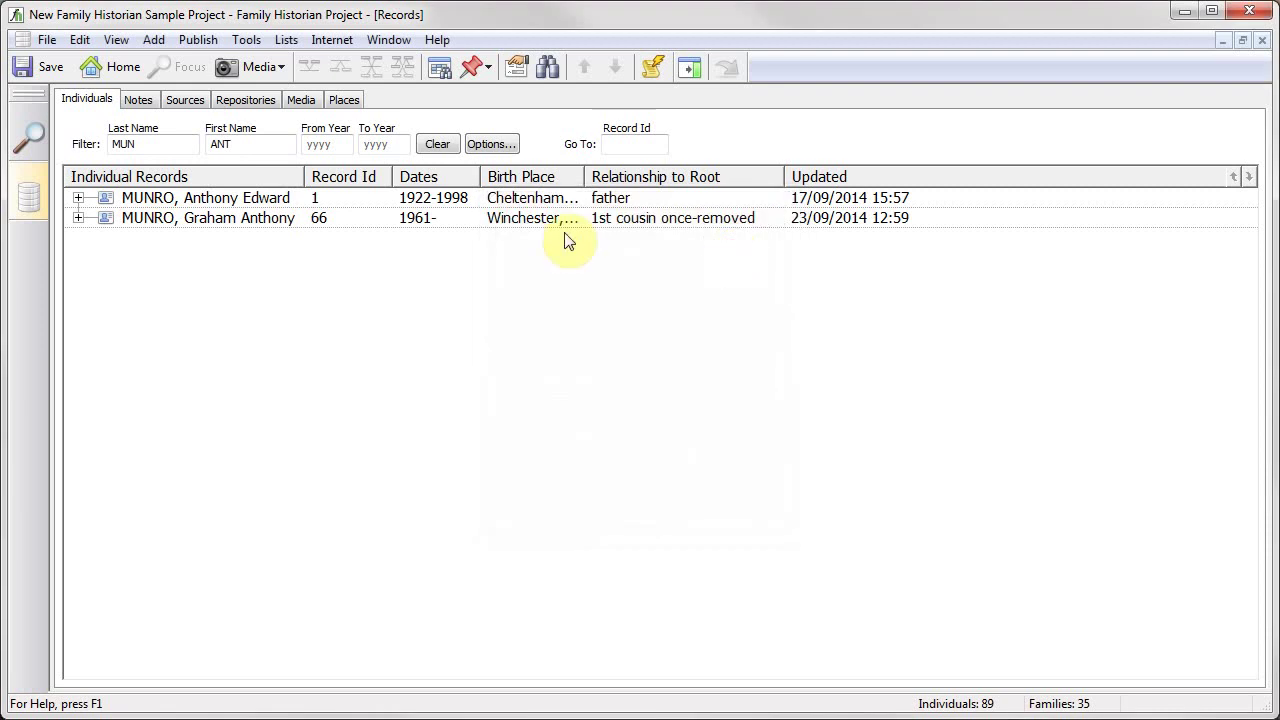
drag(255, 141, 212, 143)
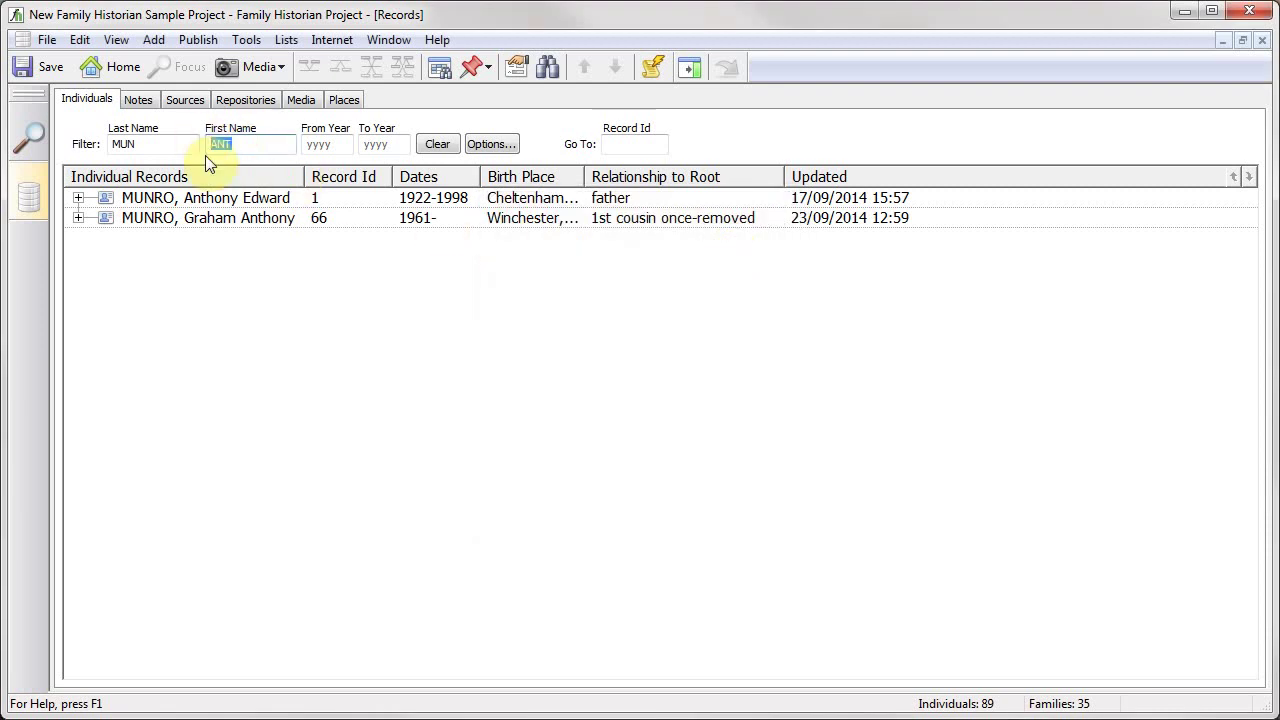
text(C)
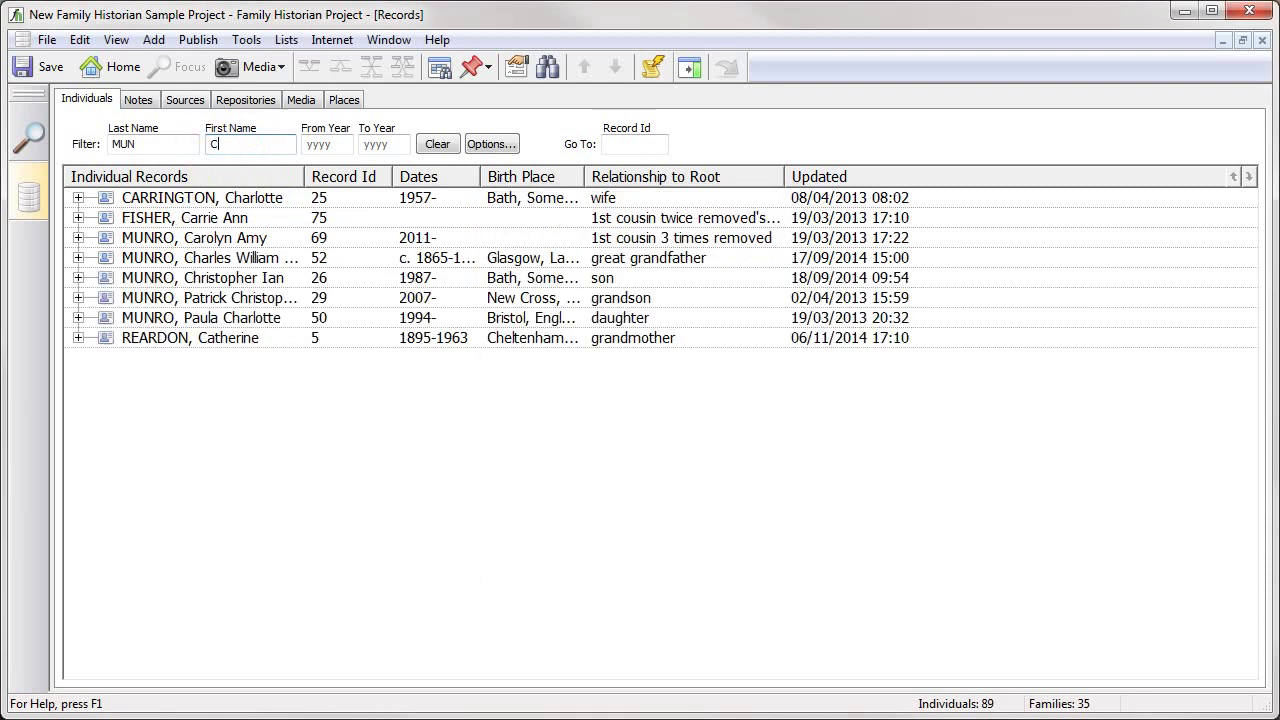
text(A)
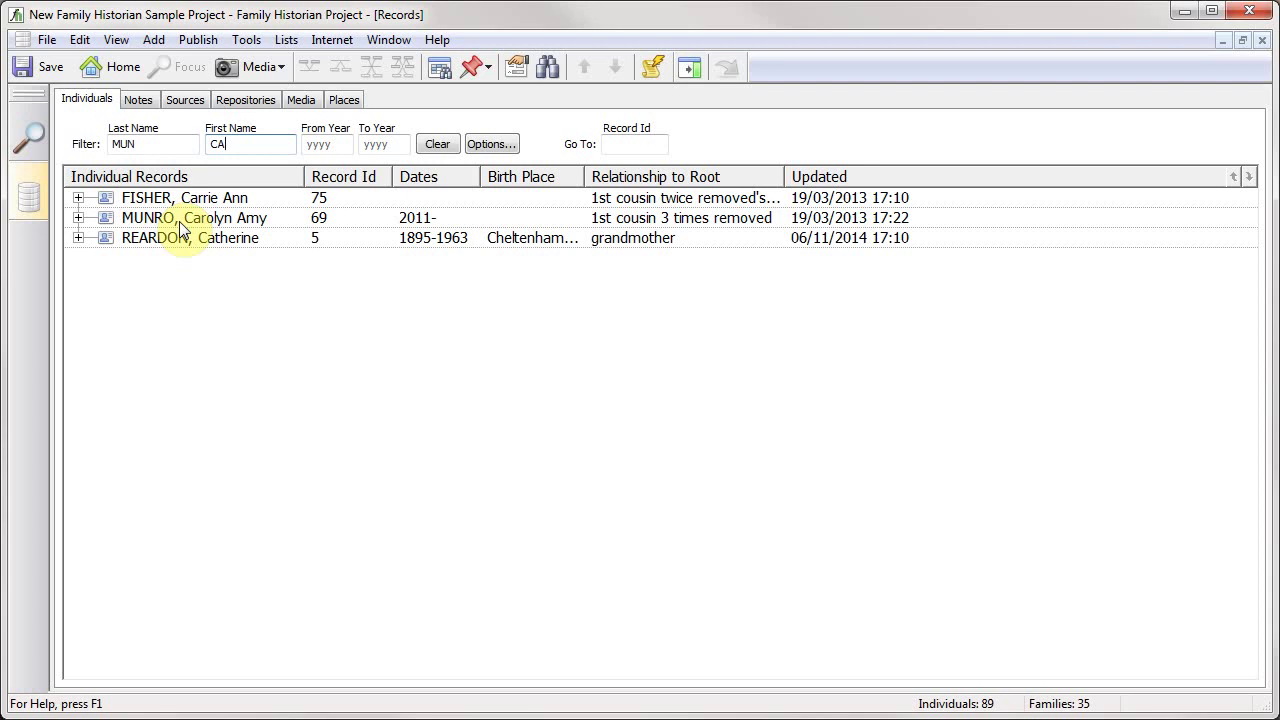
Step: Sort the filtered records by Record Id, then by Updated date, oldest first
click(635, 145)
click(336, 180)
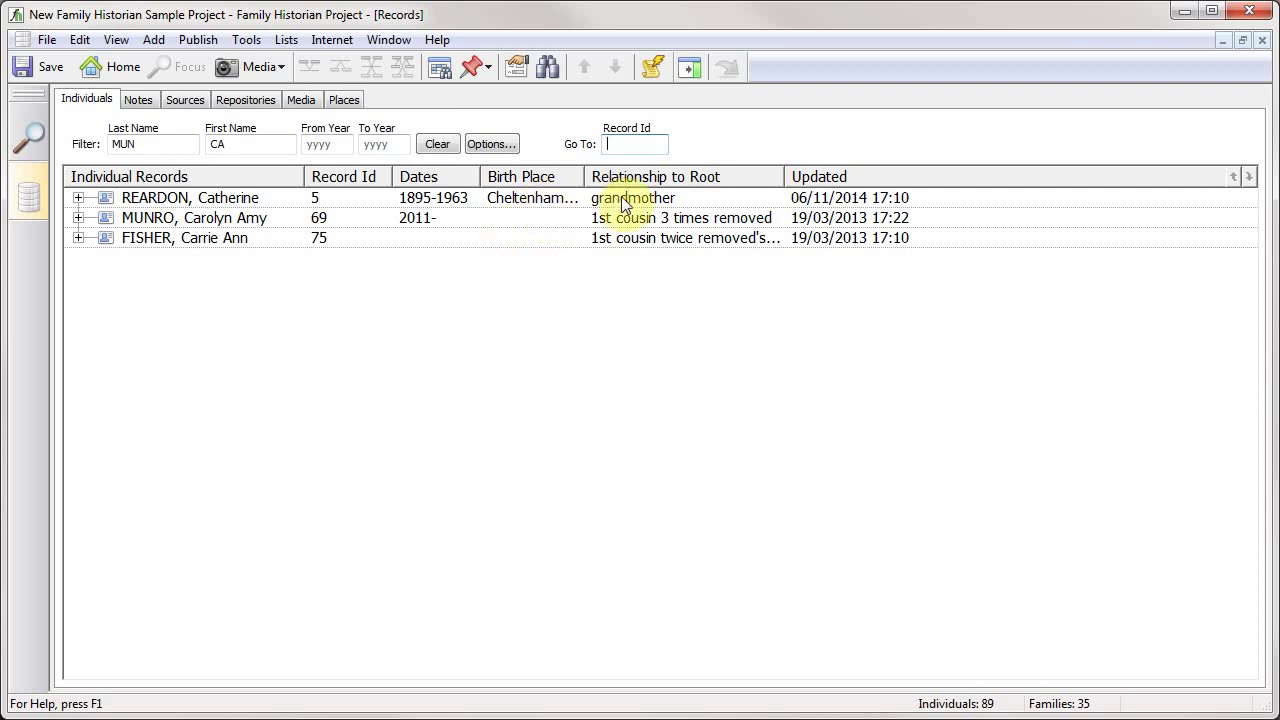
click(831, 180)
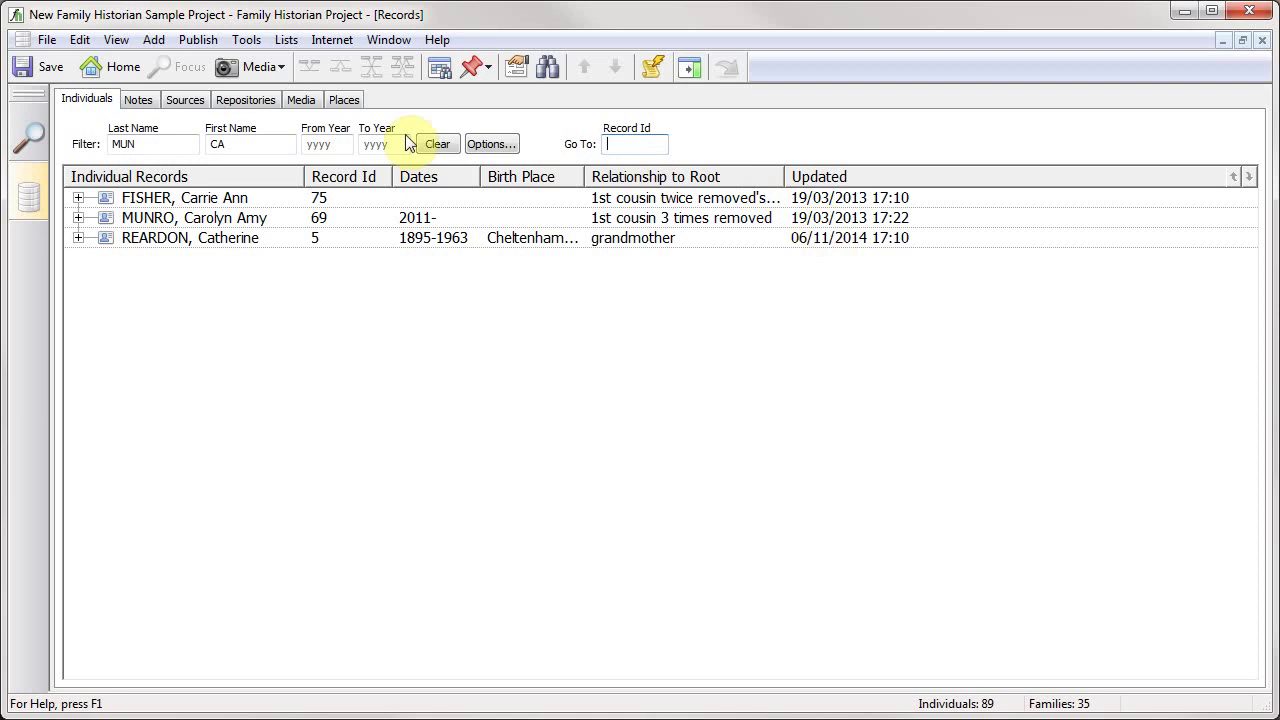
click(78, 198)
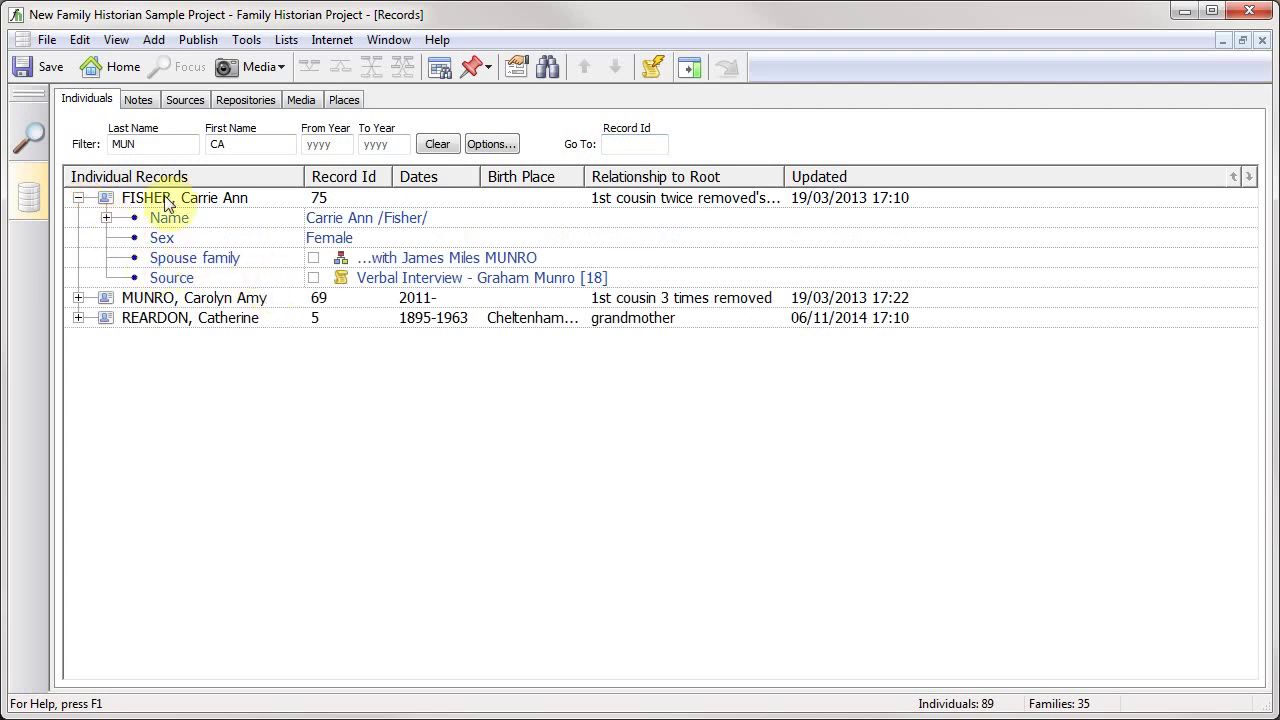
double_click(315, 257)
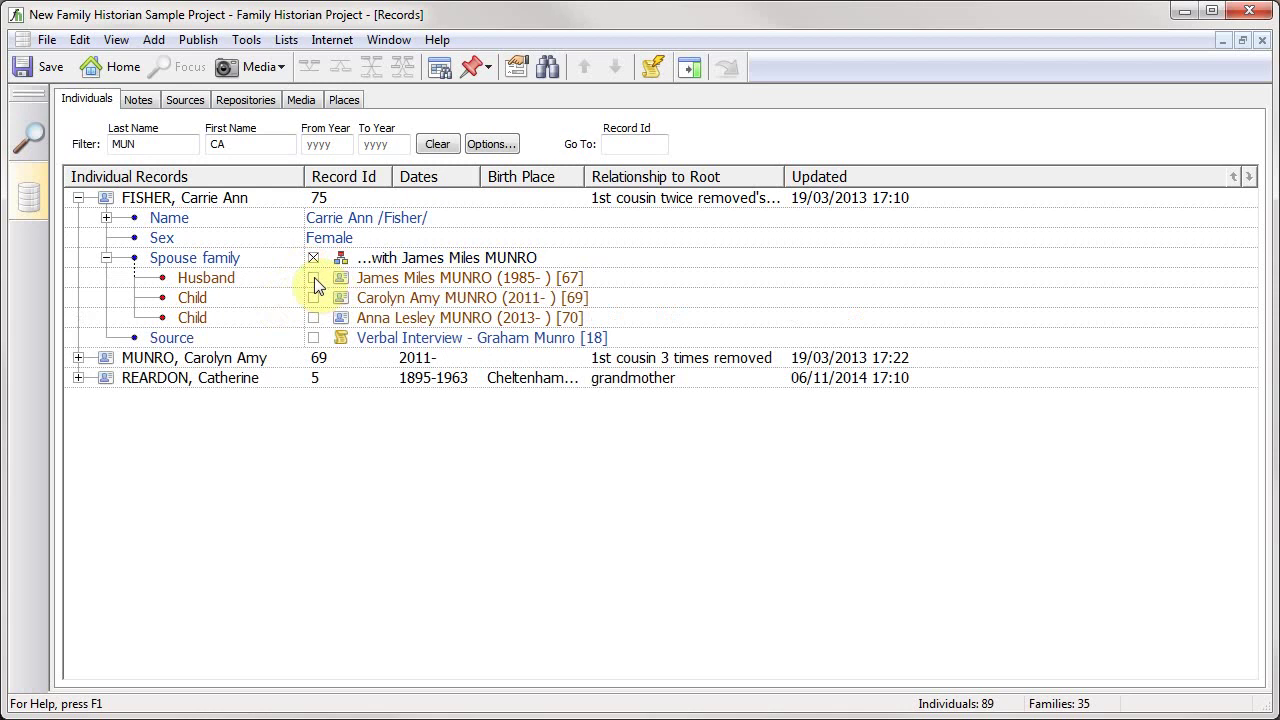
double_click(314, 277)
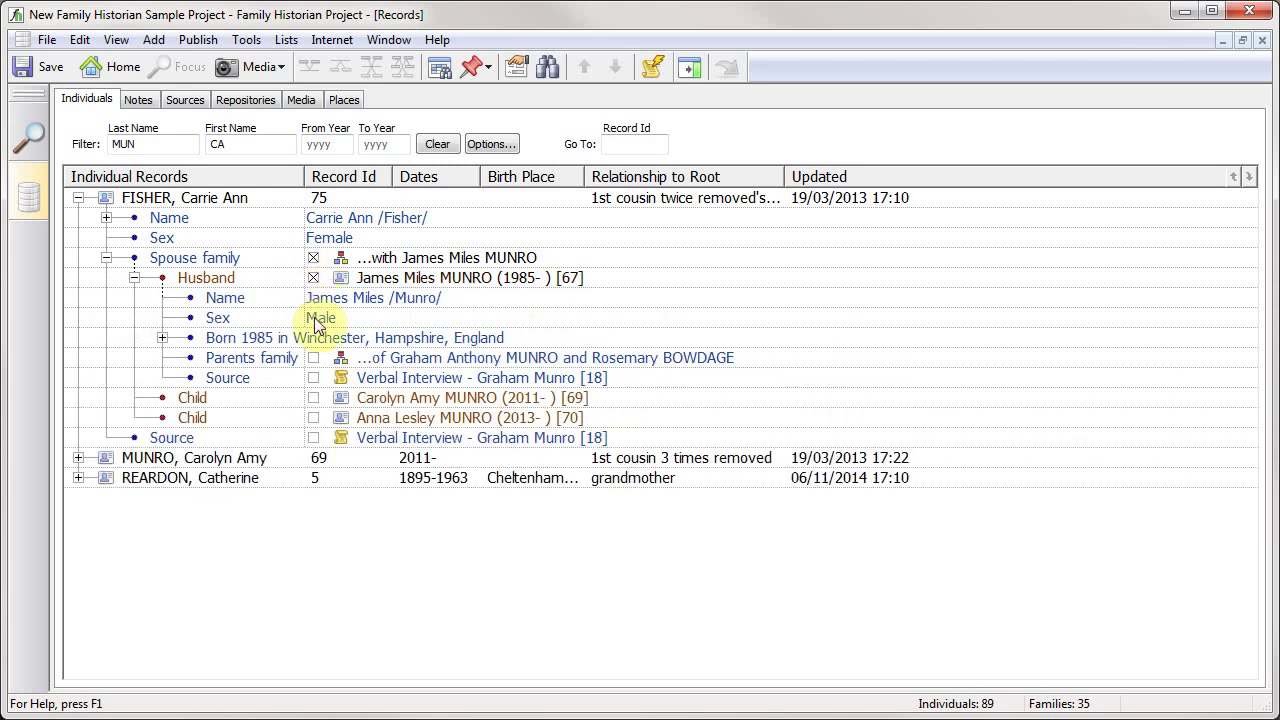
double_click(315, 396)
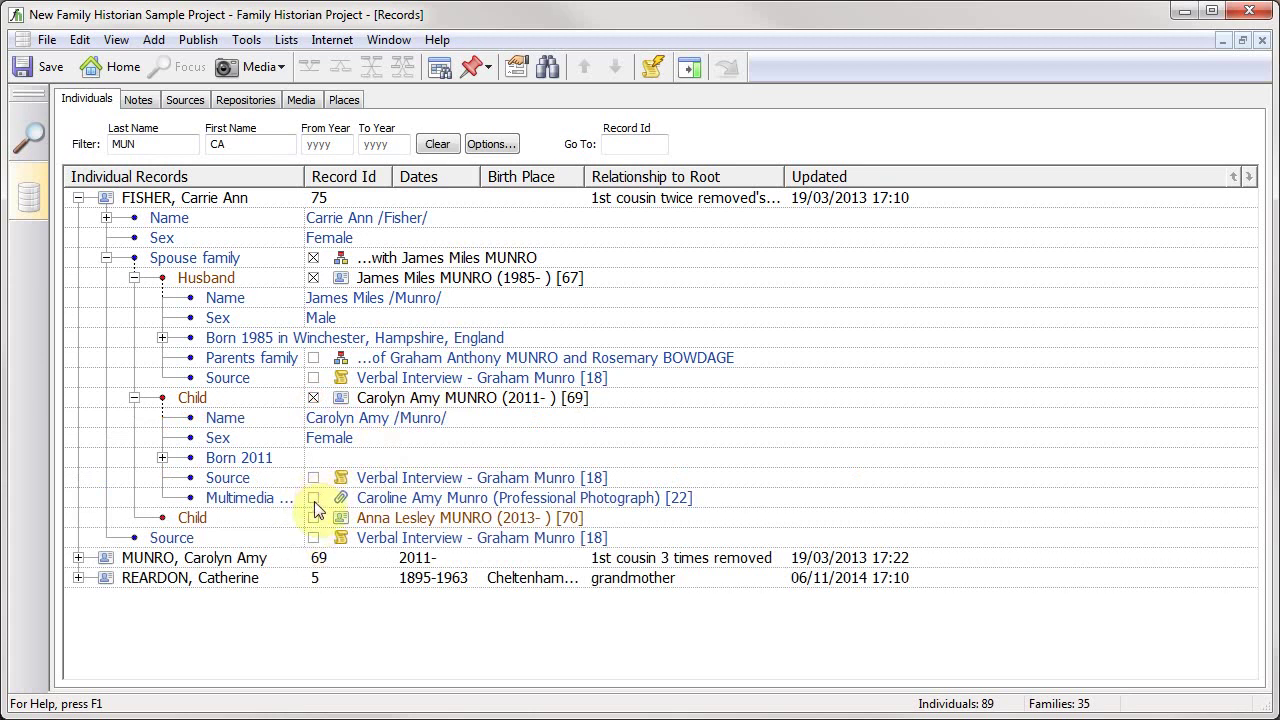
click(410, 517)
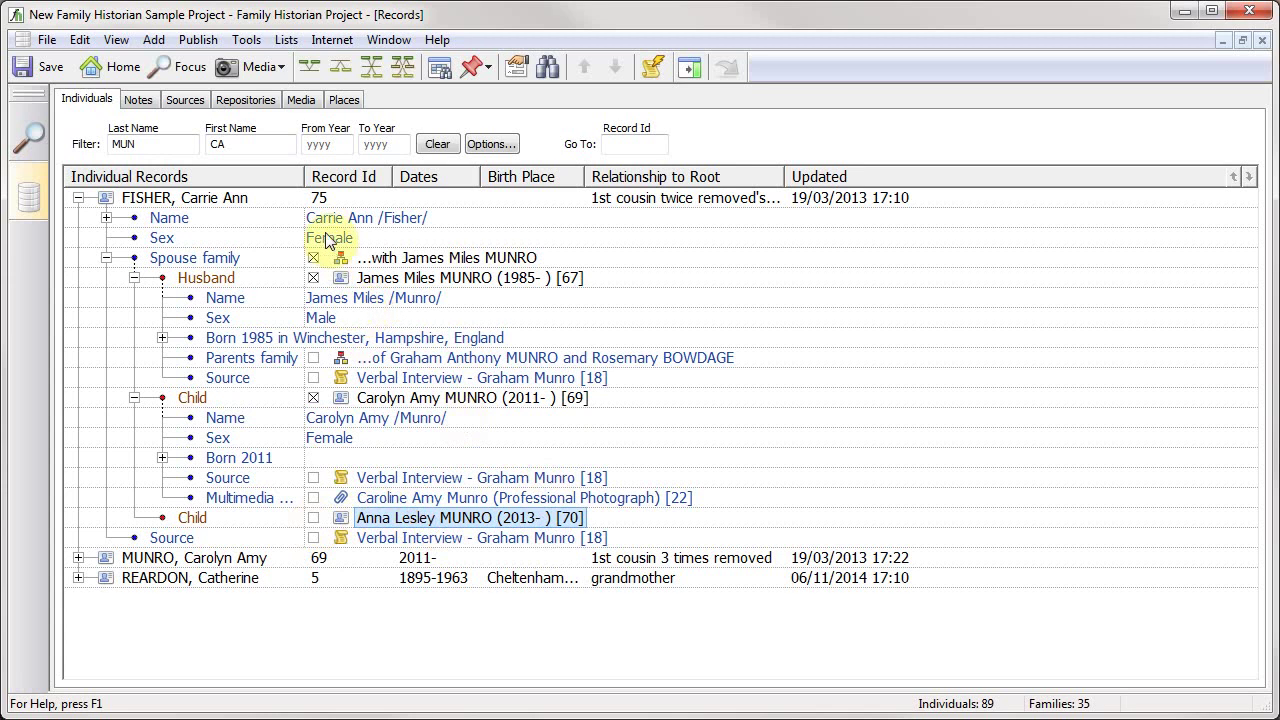
click(165, 199)
double_click(165, 199)
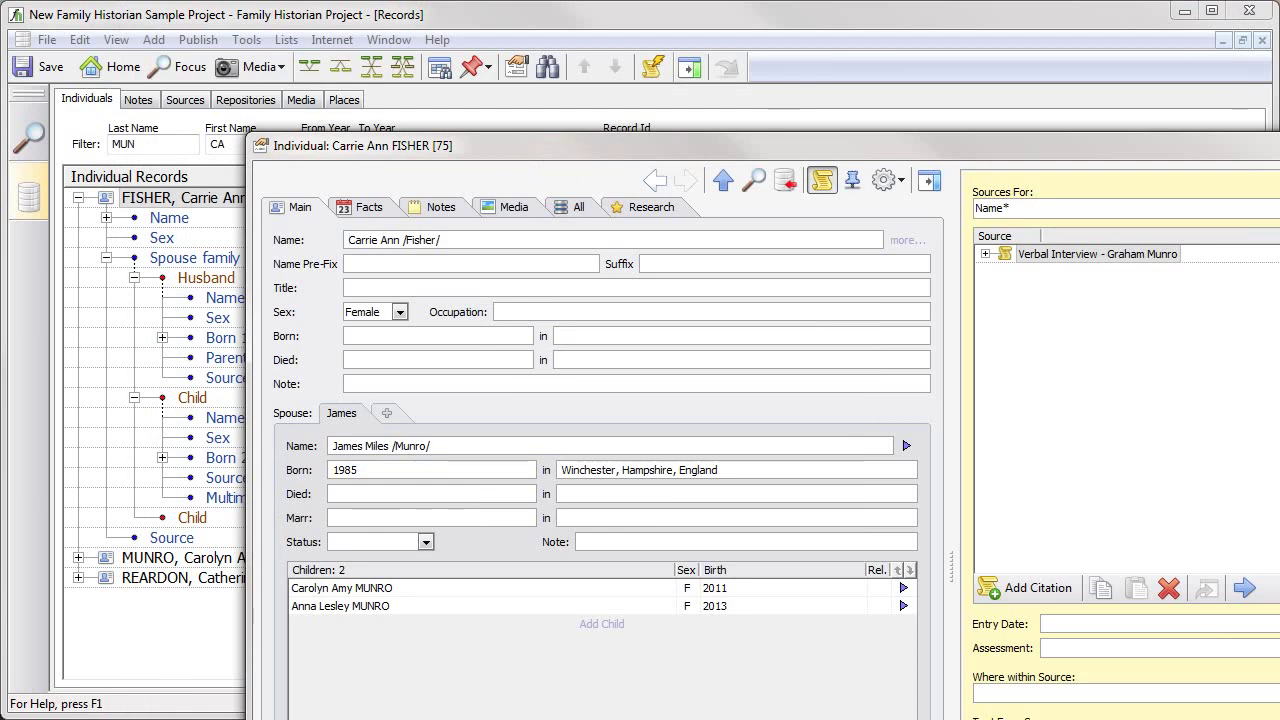
key(Escape)
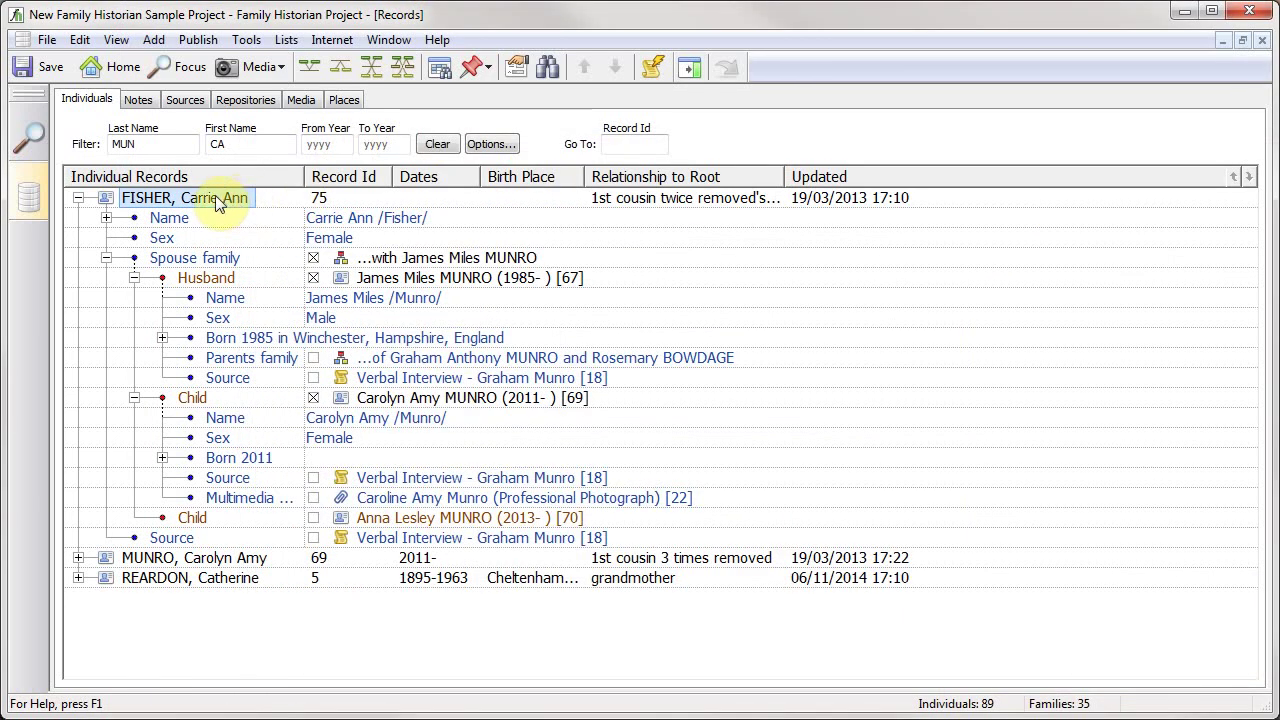
click(78, 198)
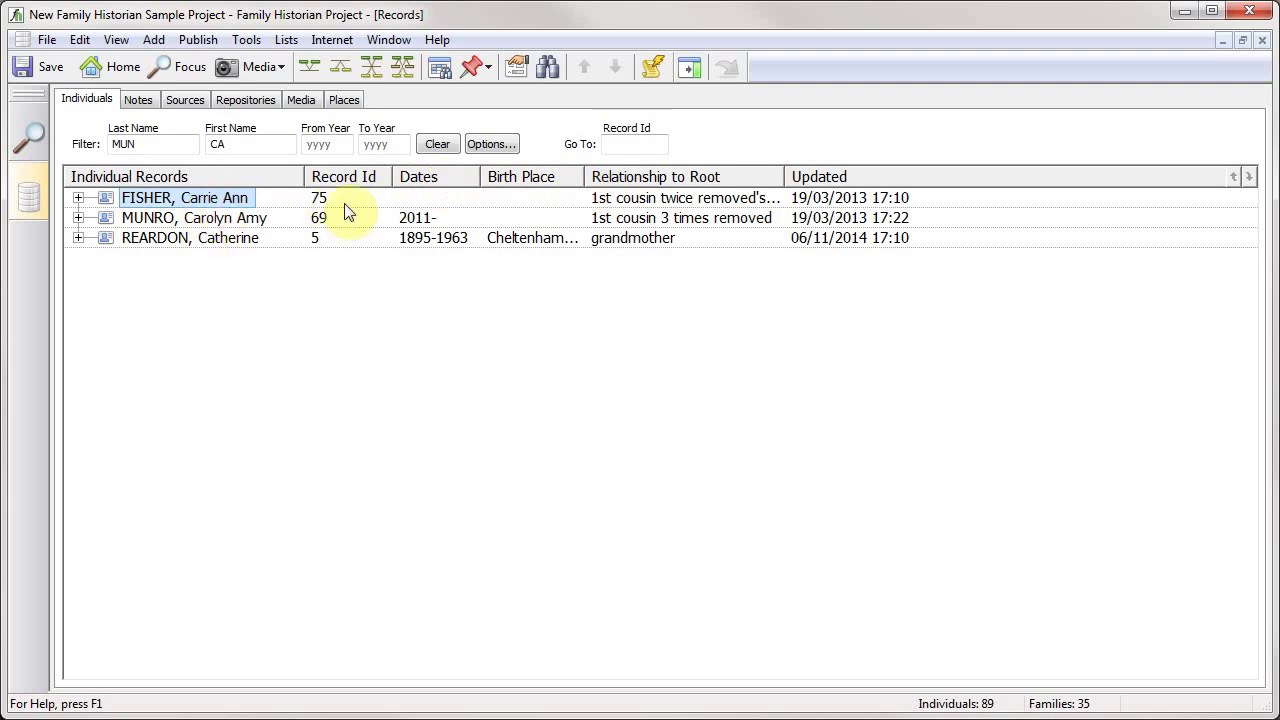
Step: Start a custom <Other...> column in Configure Columns using the Spouse data reference
right_click(803, 187)
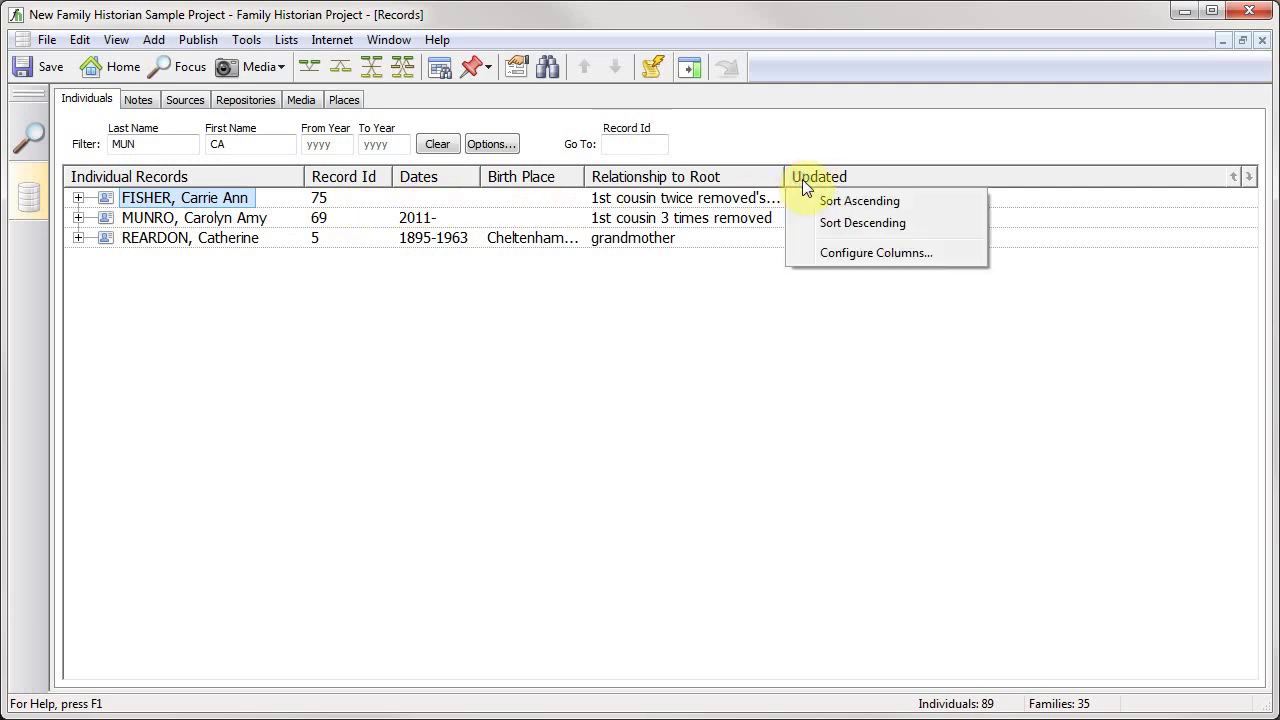
click(822, 254)
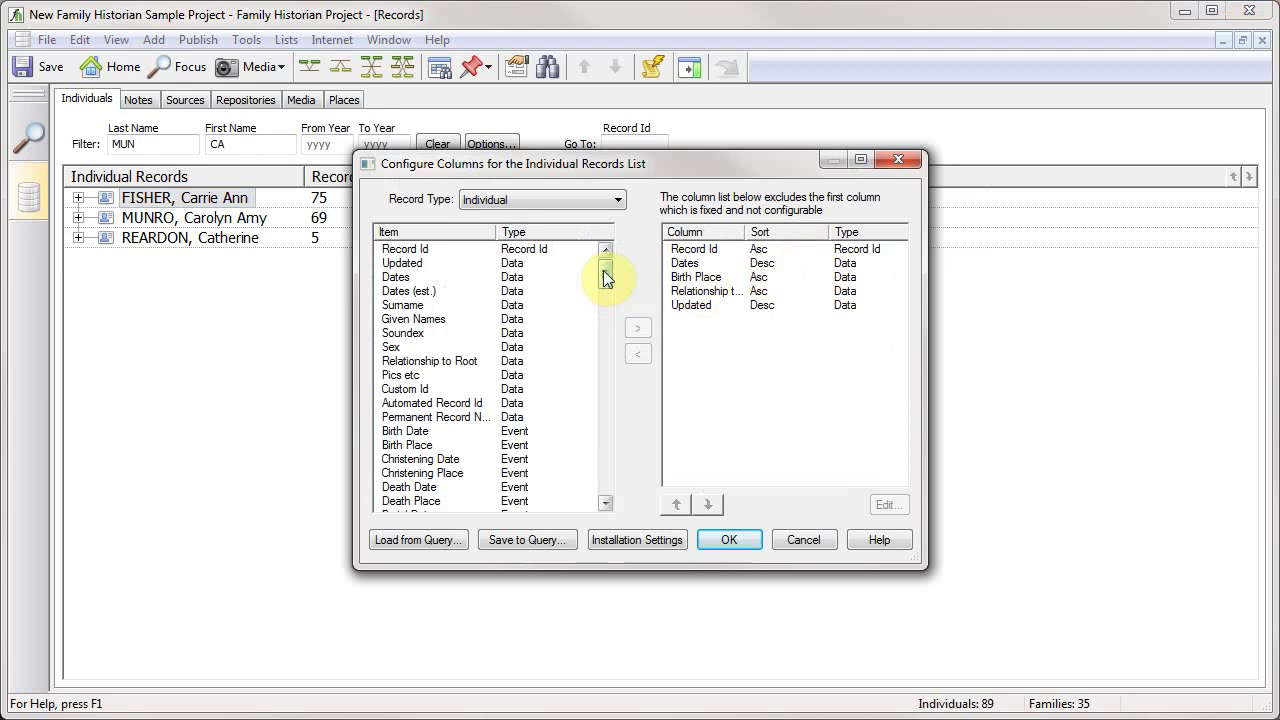
drag(603, 270, 603, 503)
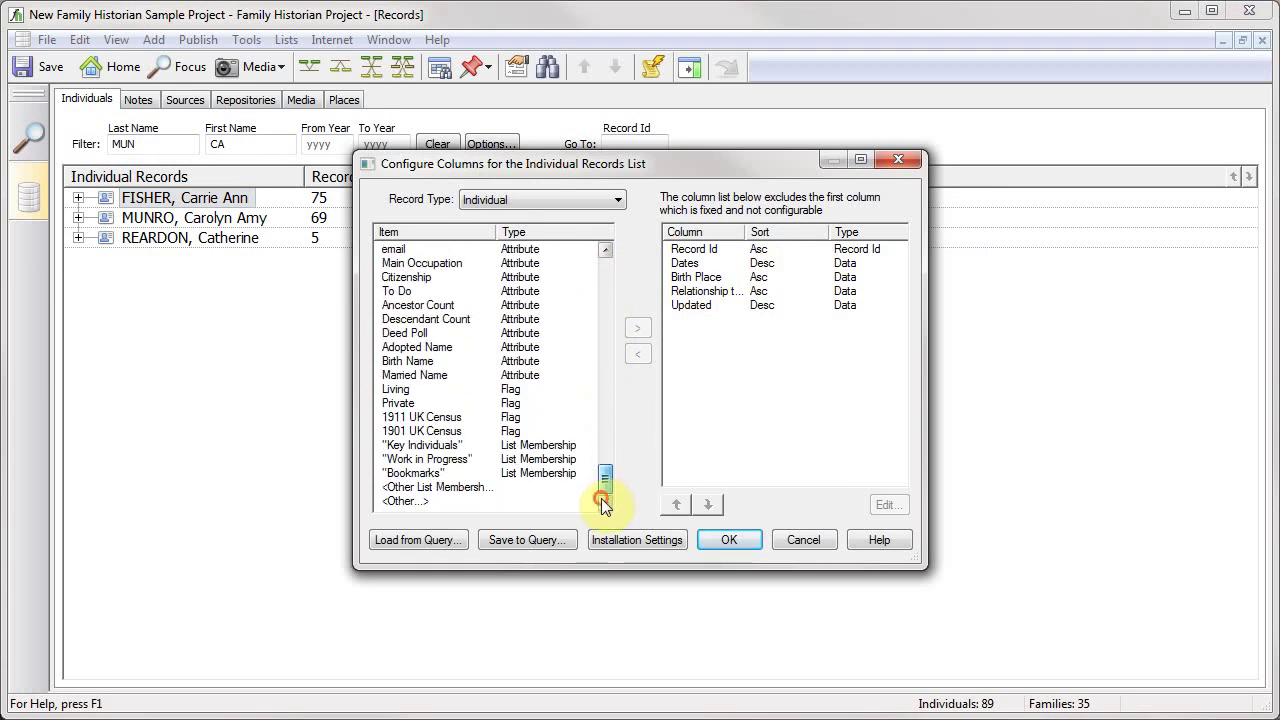
click(398, 501)
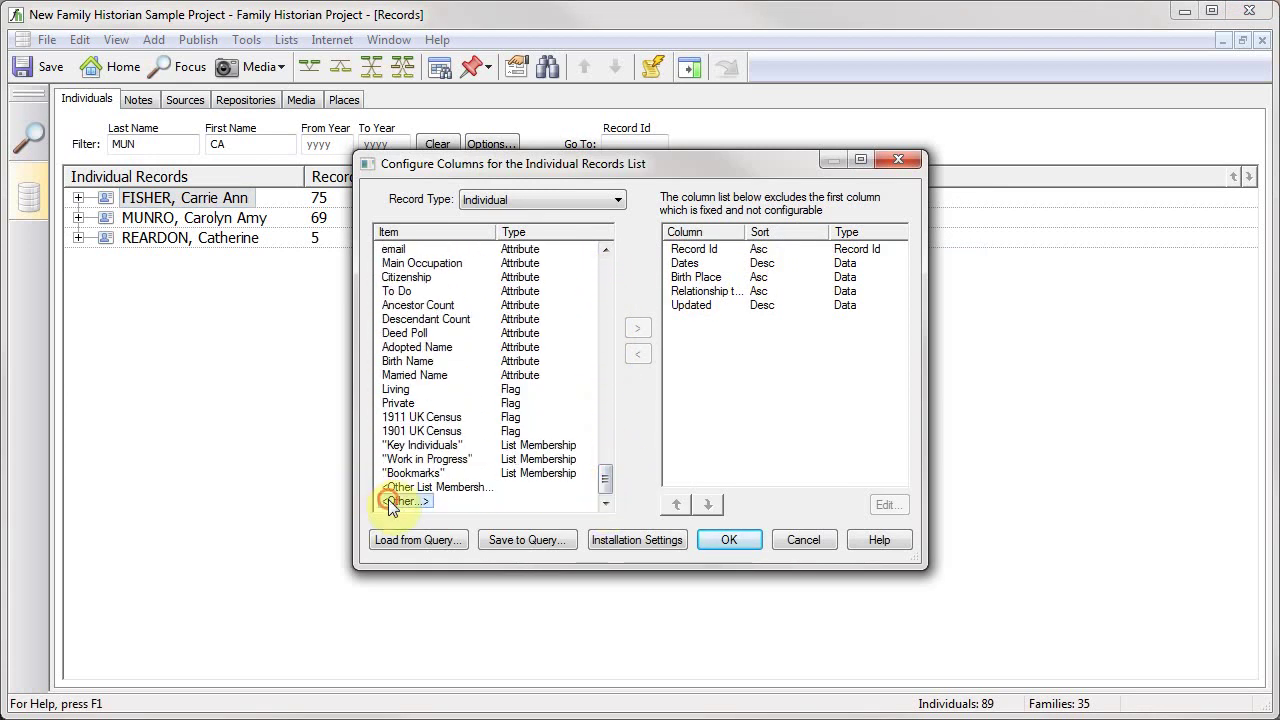
click(627, 321)
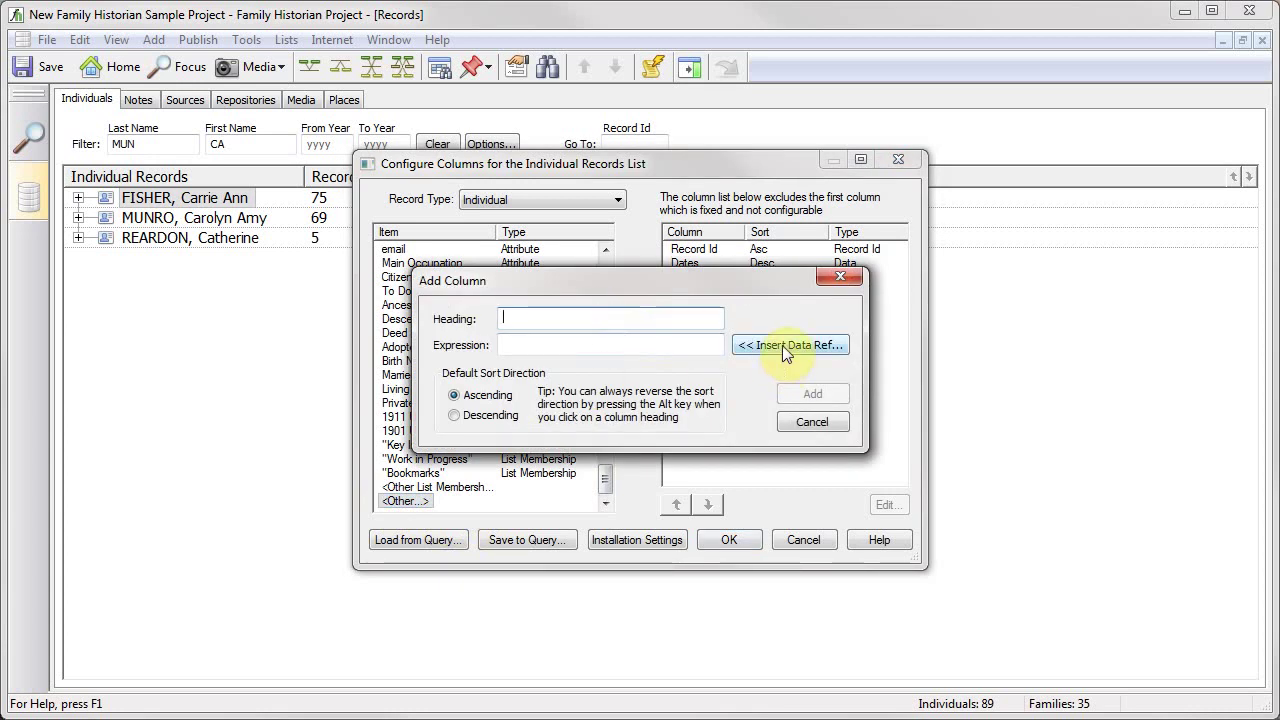
click(782, 345)
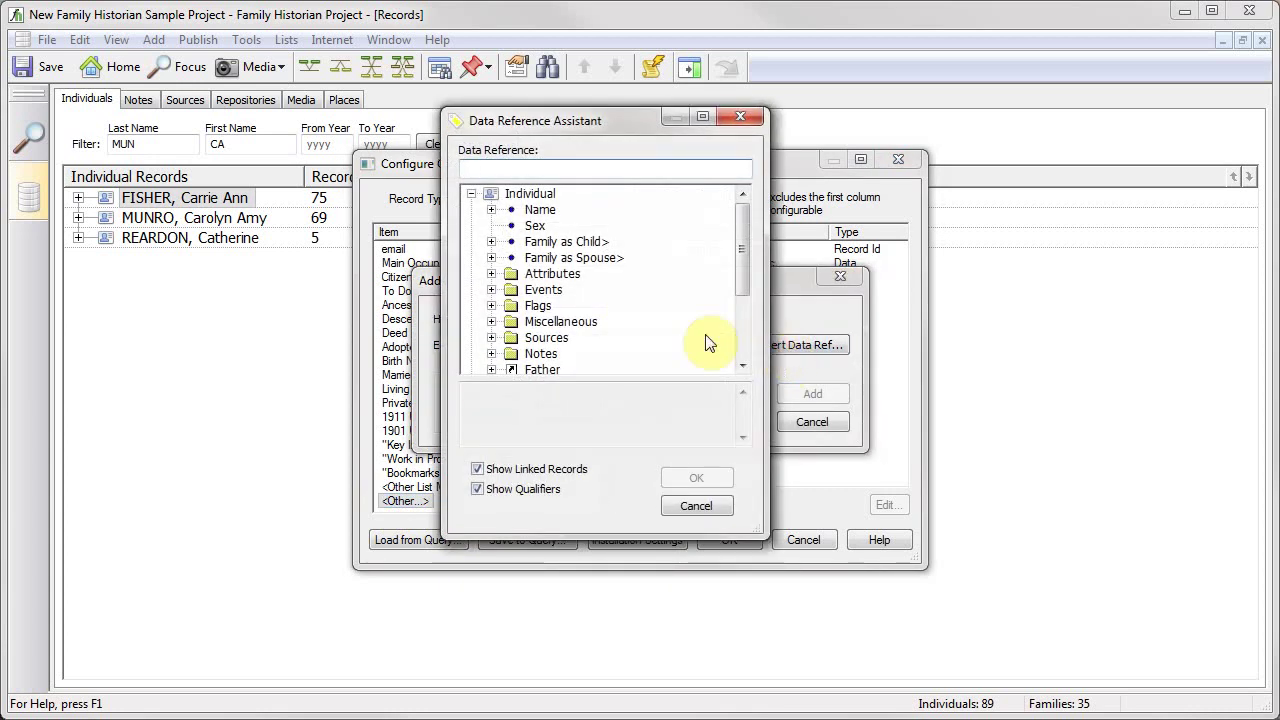
drag(743, 250, 740, 307)
click(541, 290)
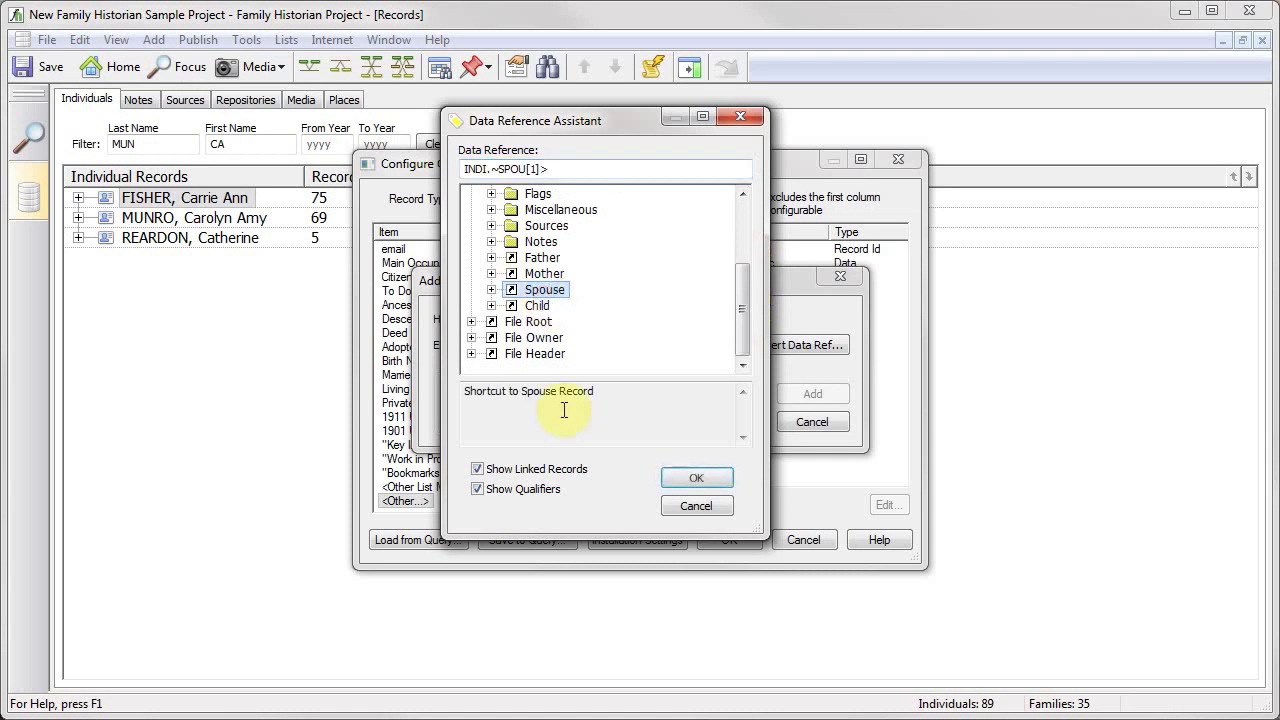
click(692, 477)
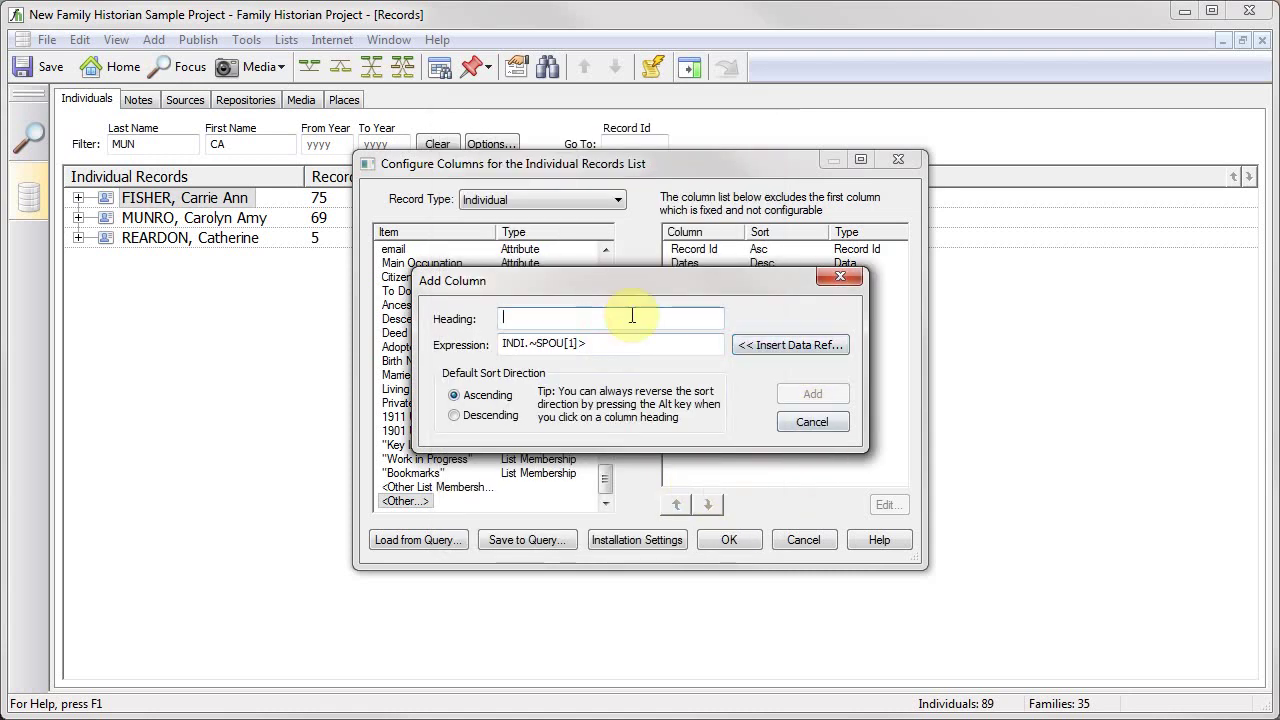
Step: Give the new column the heading 'Spouse' and add it to the column list
text(sPO)
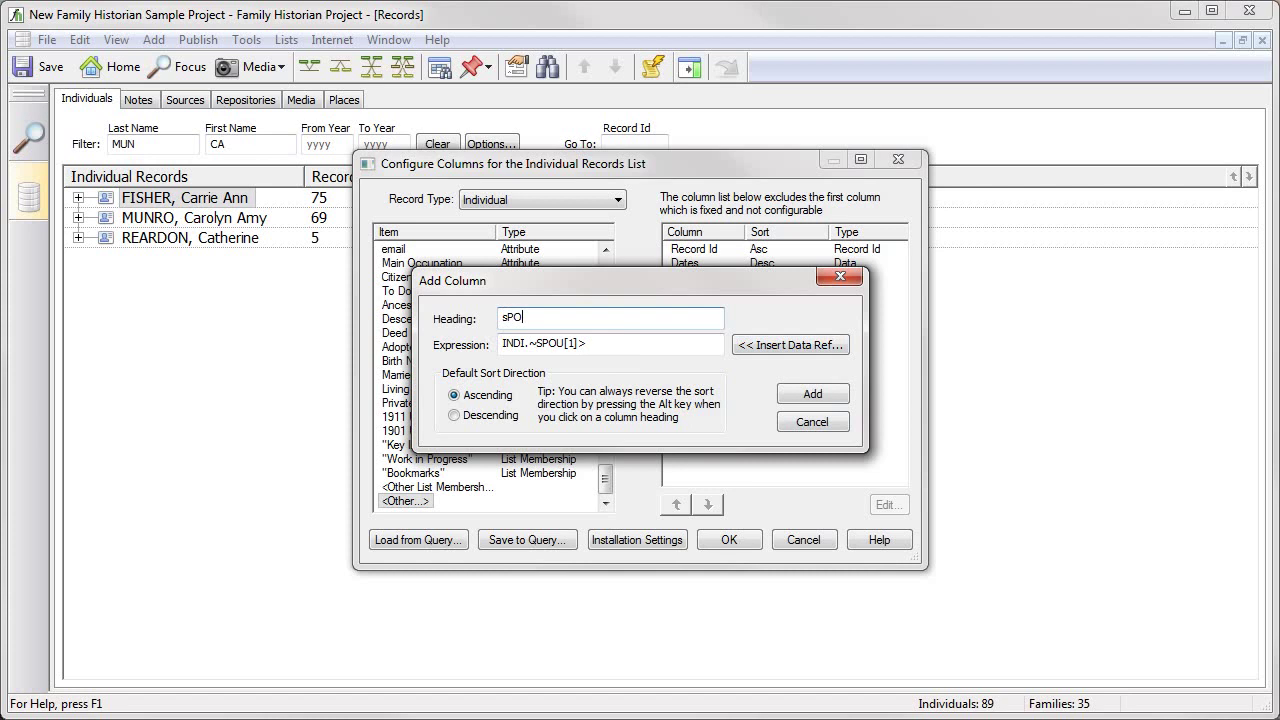
key(BackSpace)
key(BackSpace)
text(s)
key(BackSpace)
text(Spo)
click(815, 396)
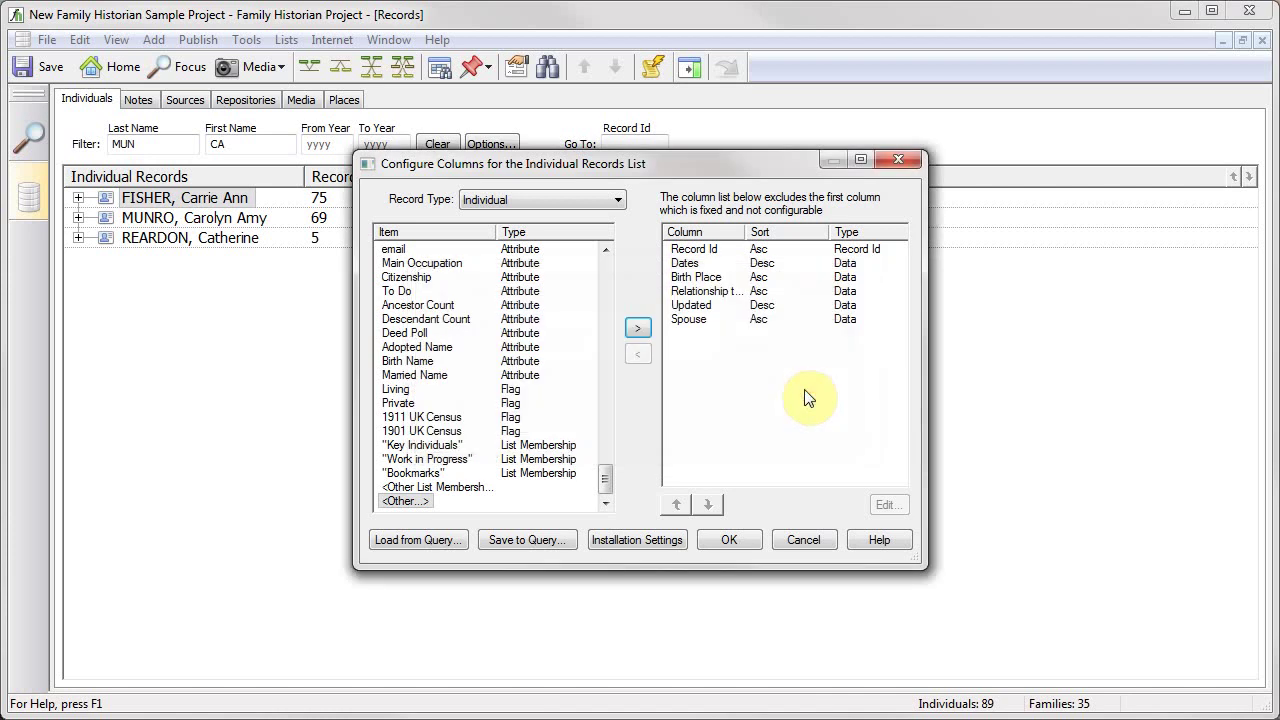
Step: Move the Spouse column to just below Birth Place and apply the layout
click(697, 321)
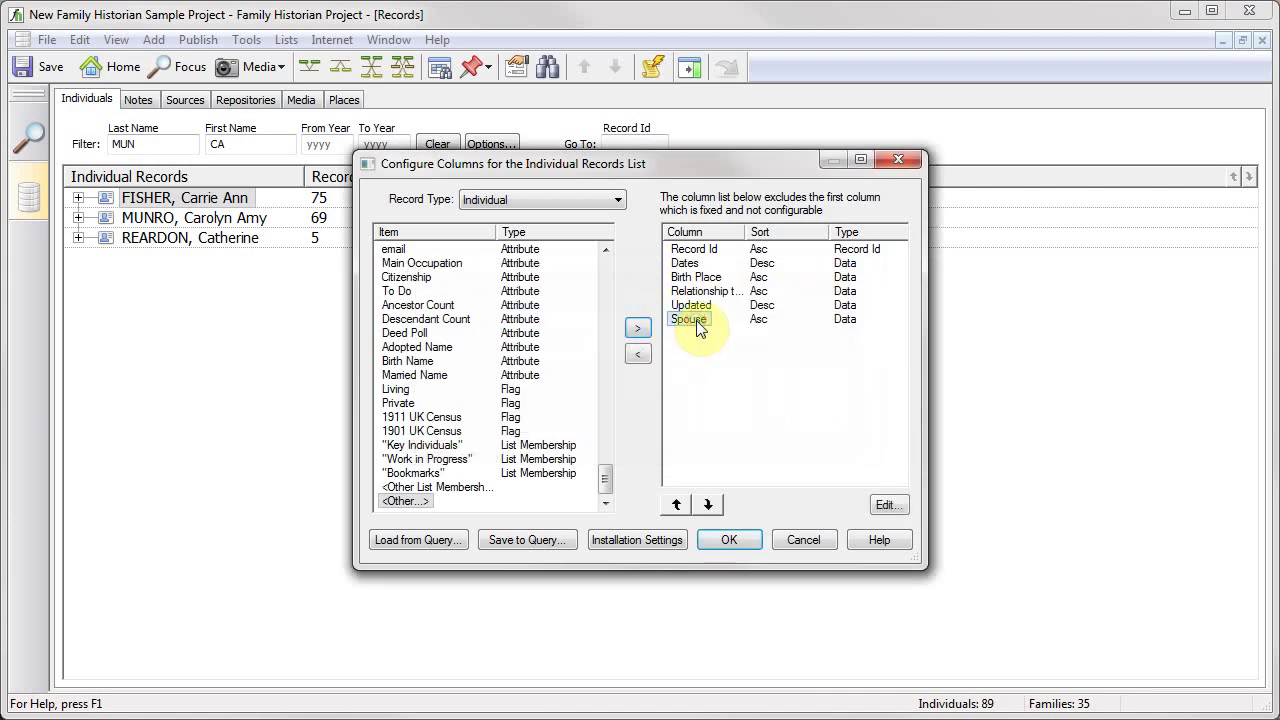
click(676, 506)
click(676, 506)
click(675, 506)
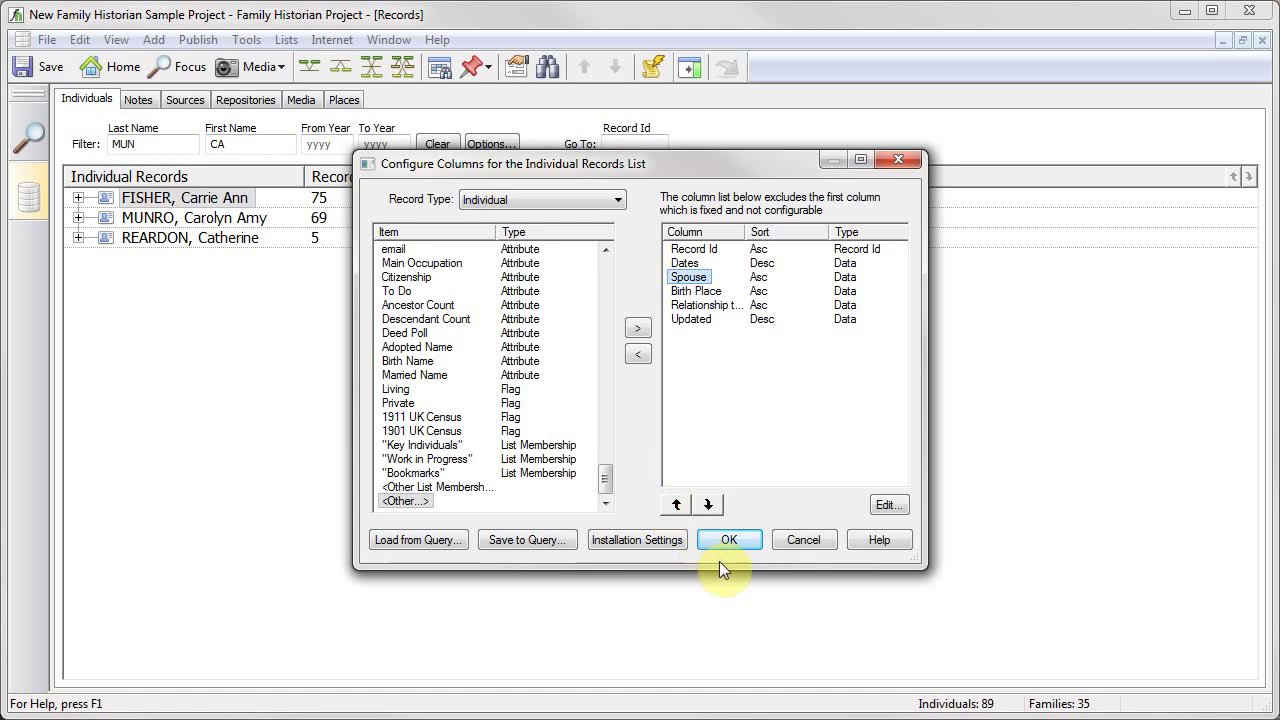
click(709, 504)
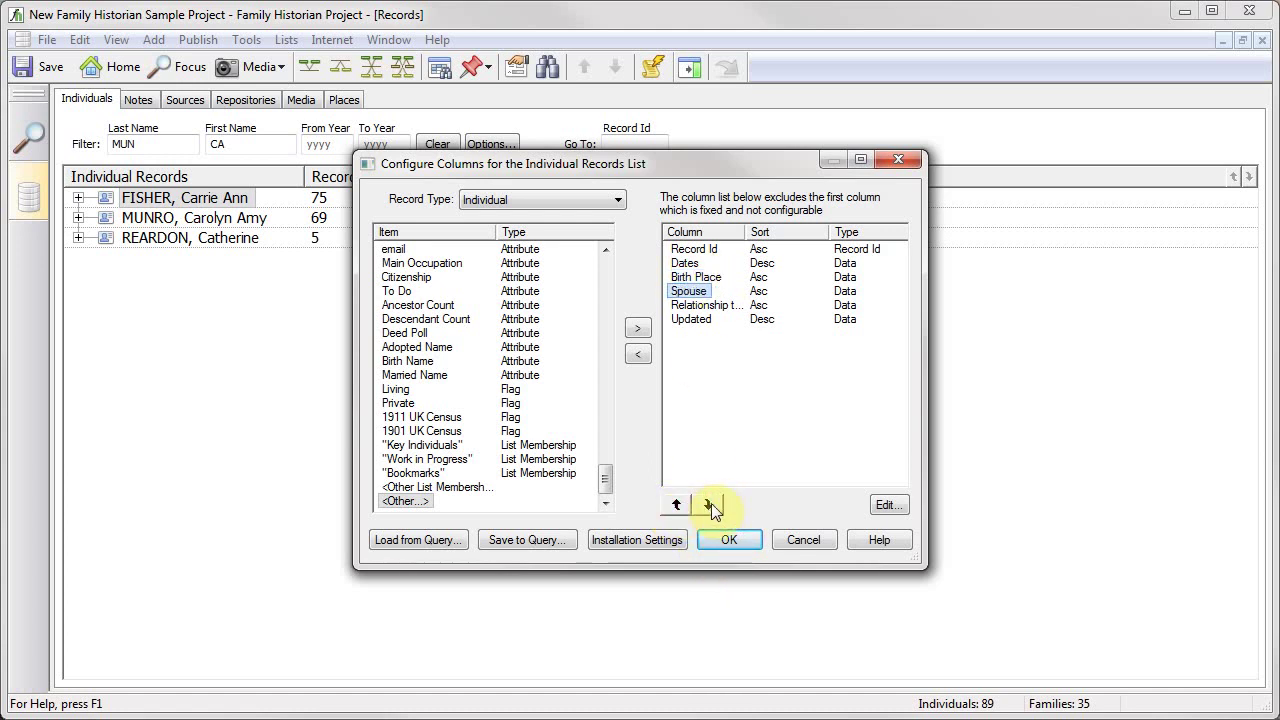
click(729, 541)
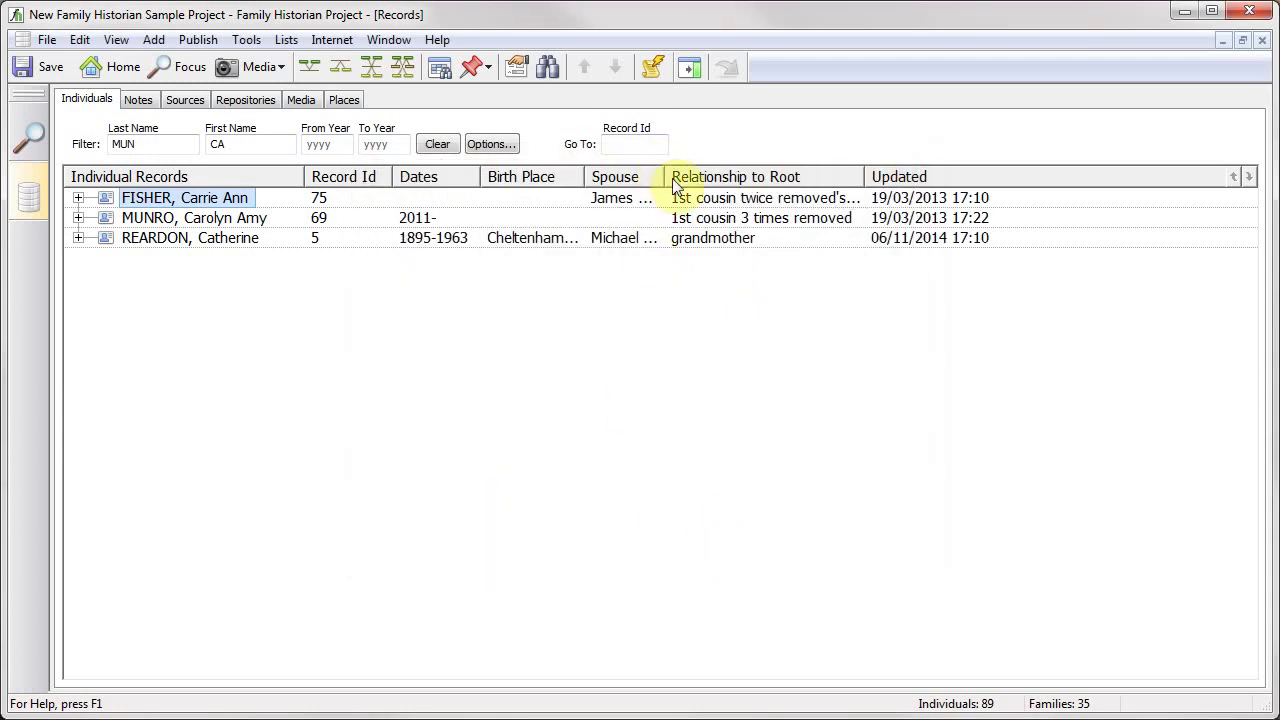
Step: Widen the Spouse column to show full names, then browse the Sources, Repositories and Media lists
drag(664, 176, 787, 188)
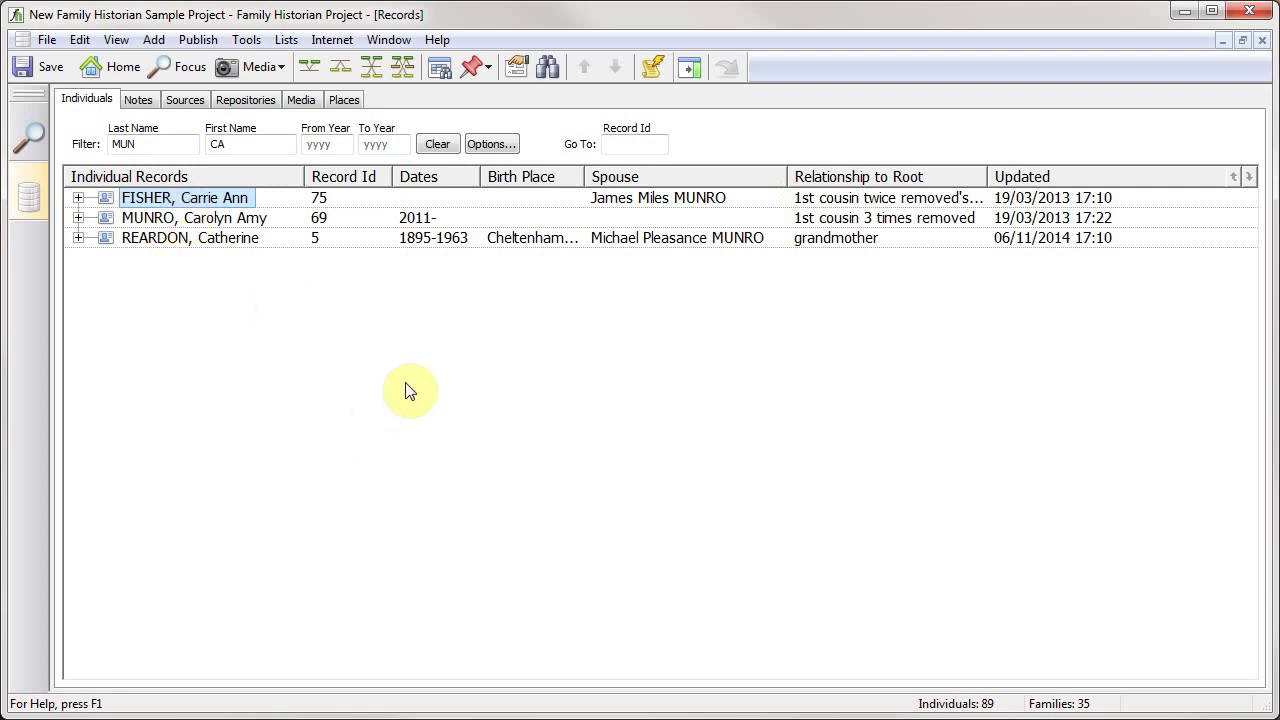
click(184, 100)
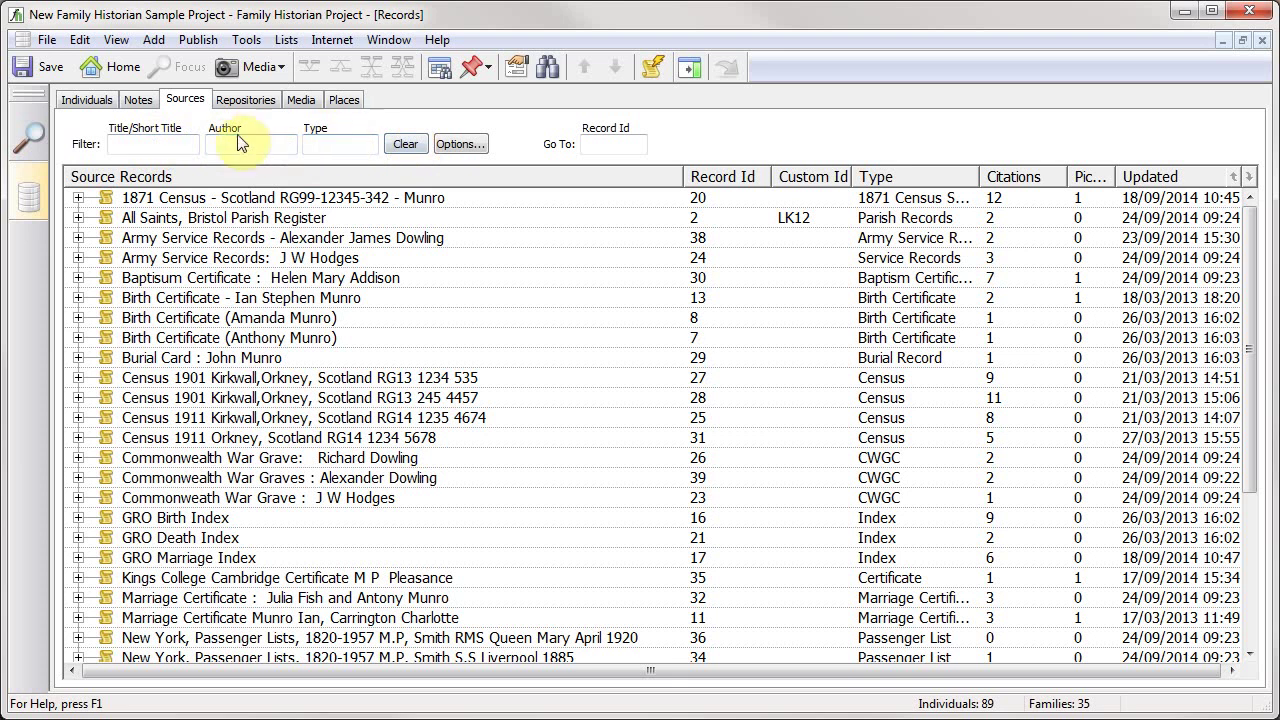
click(249, 102)
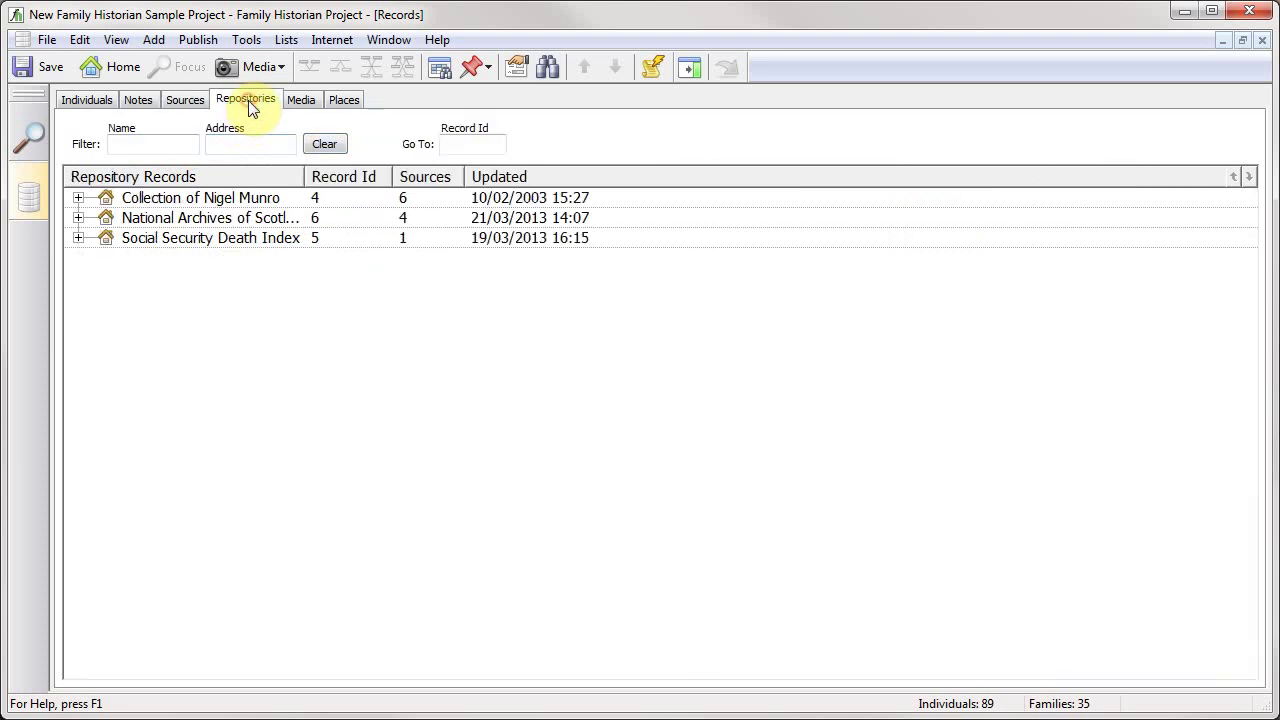
click(301, 106)
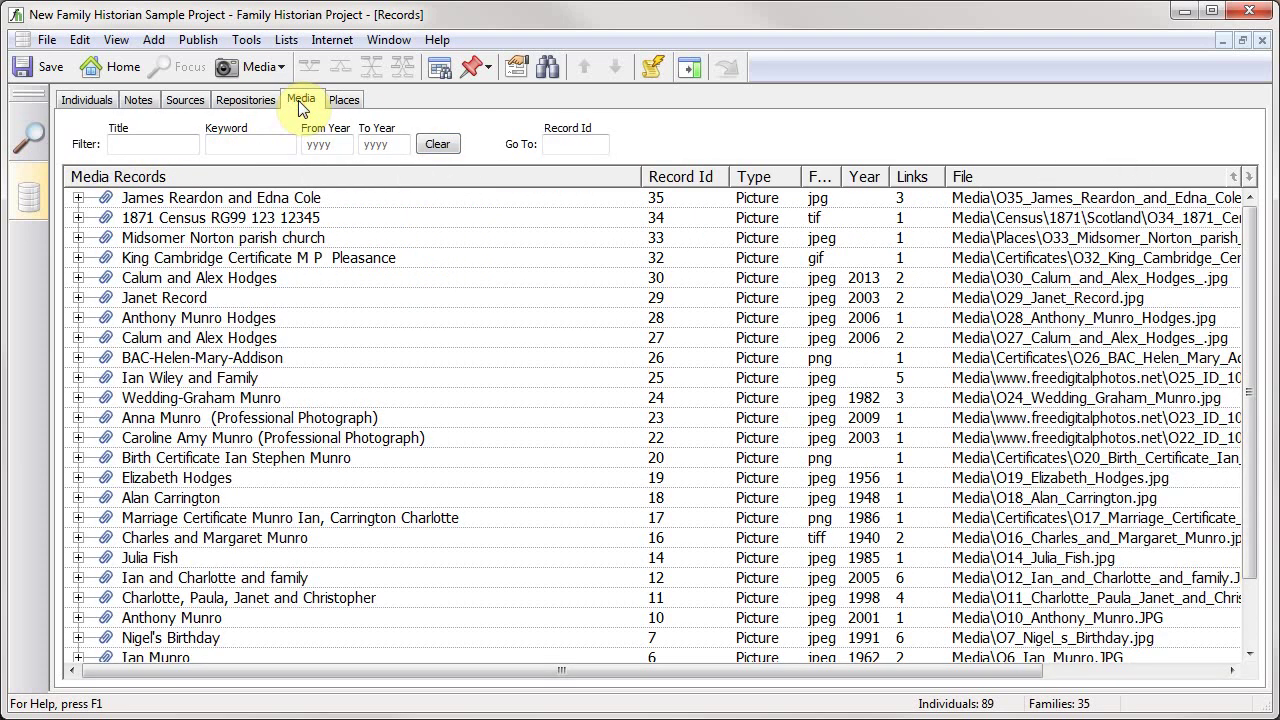
Step: Set Families to Always show in Records Window preferences, then return to the Individuals list
click(240, 42)
click(295, 530)
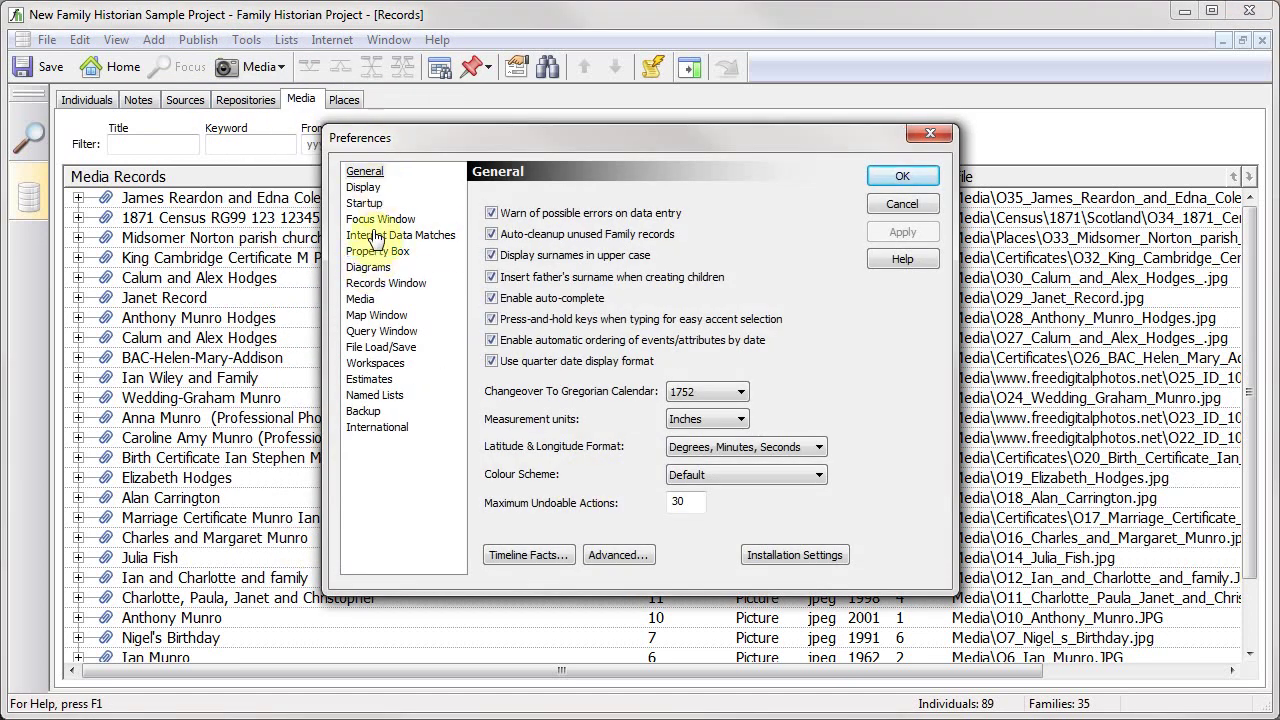
click(386, 283)
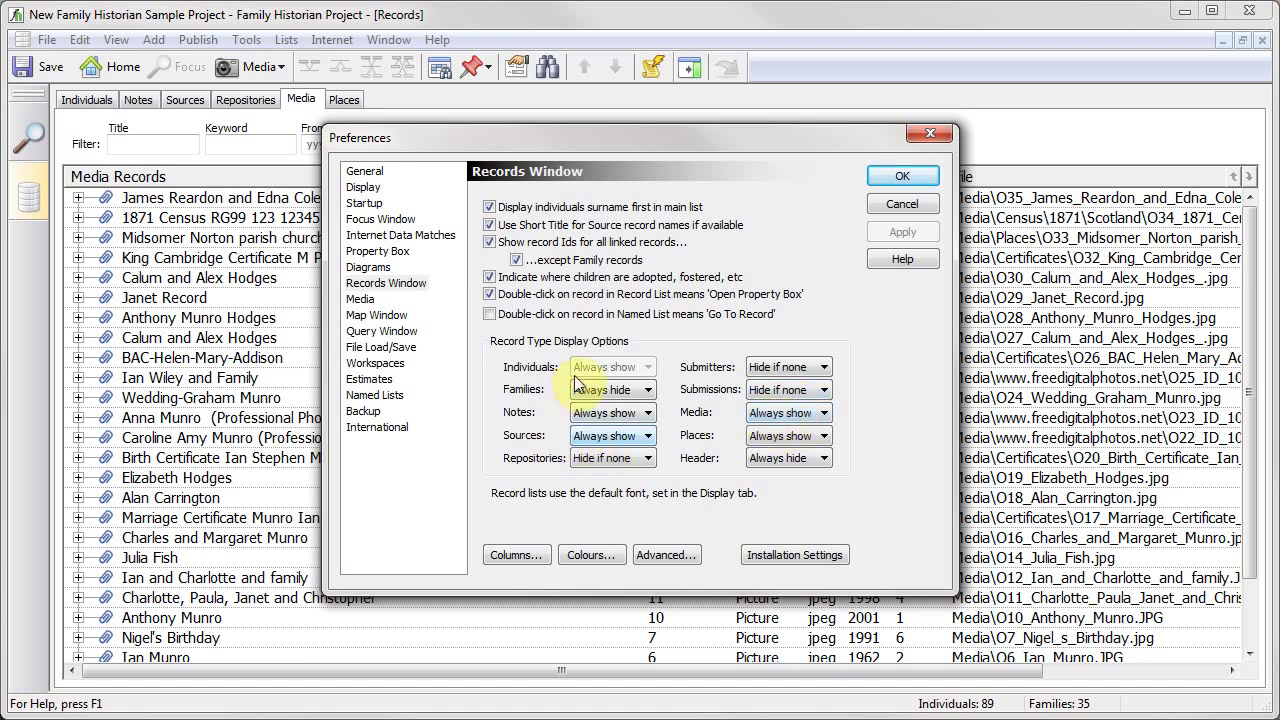
click(604, 392)
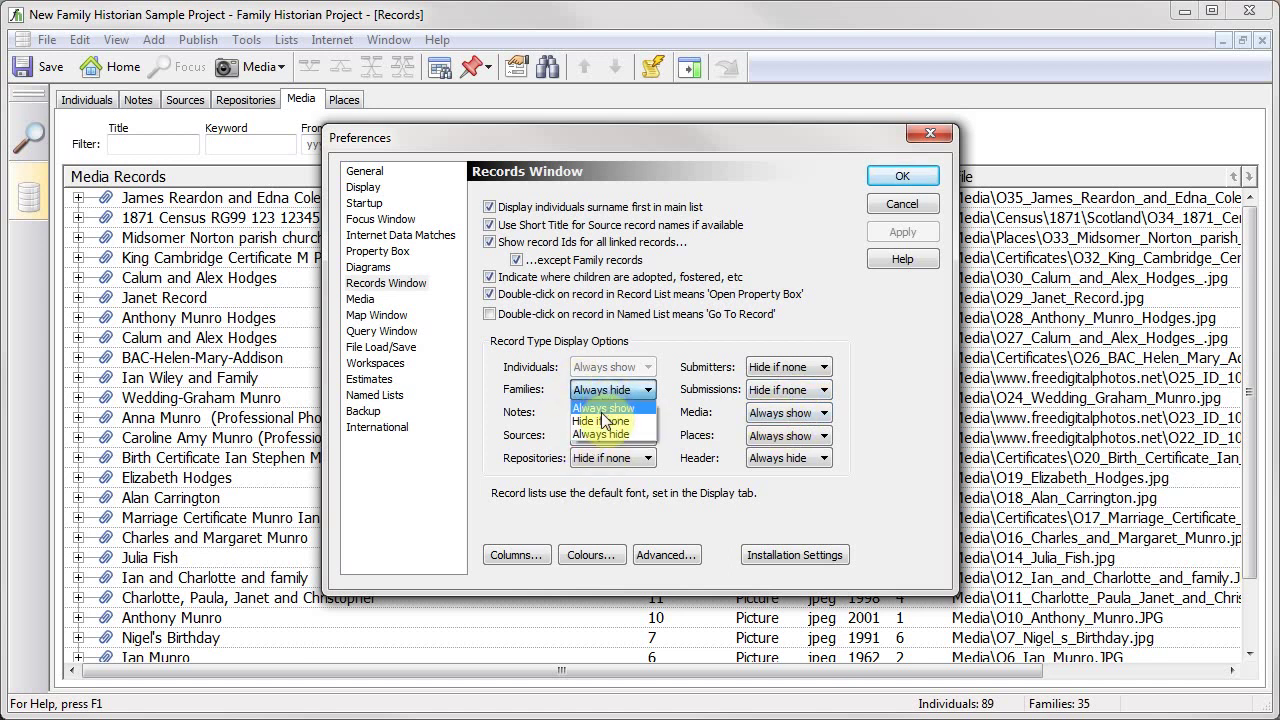
click(602, 408)
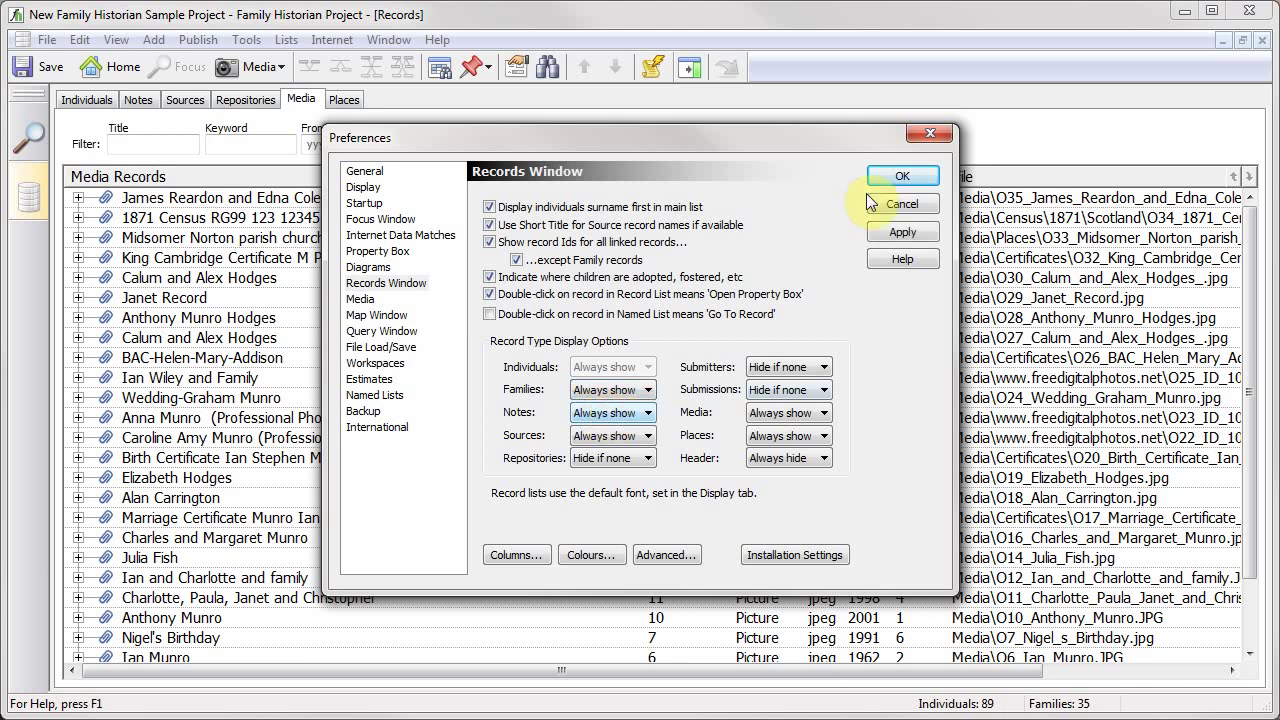
click(899, 232)
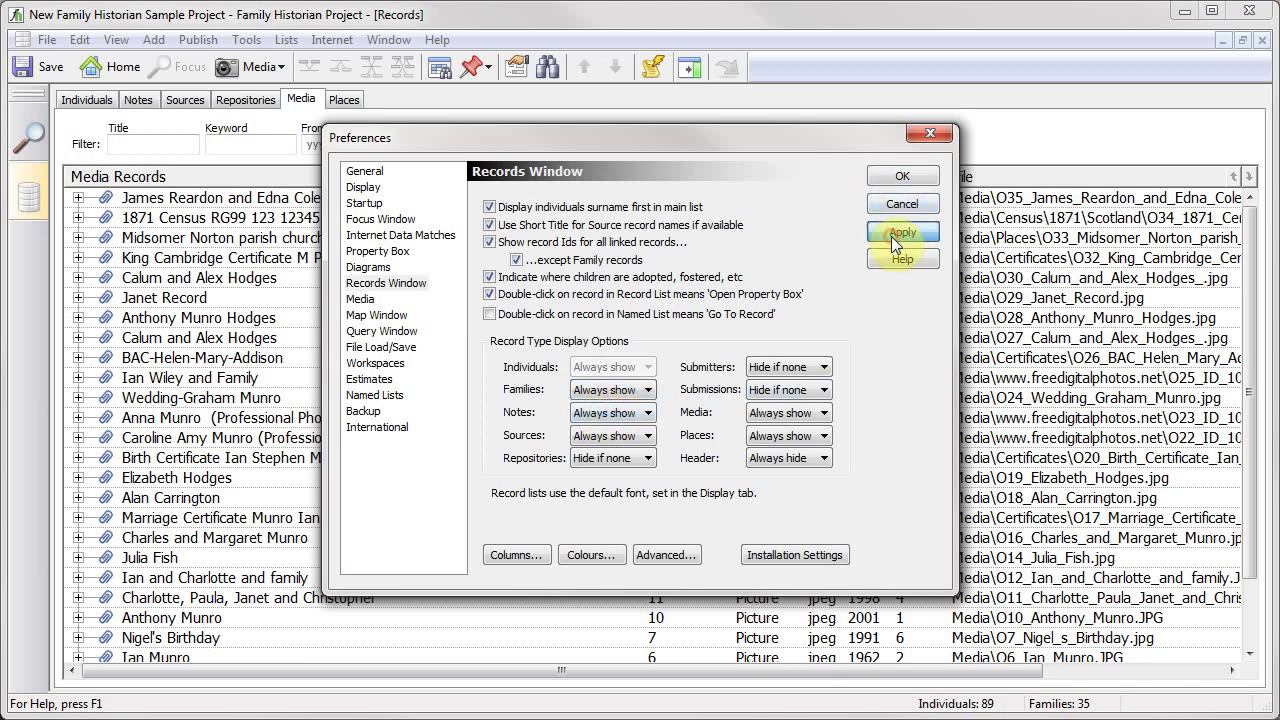
click(888, 178)
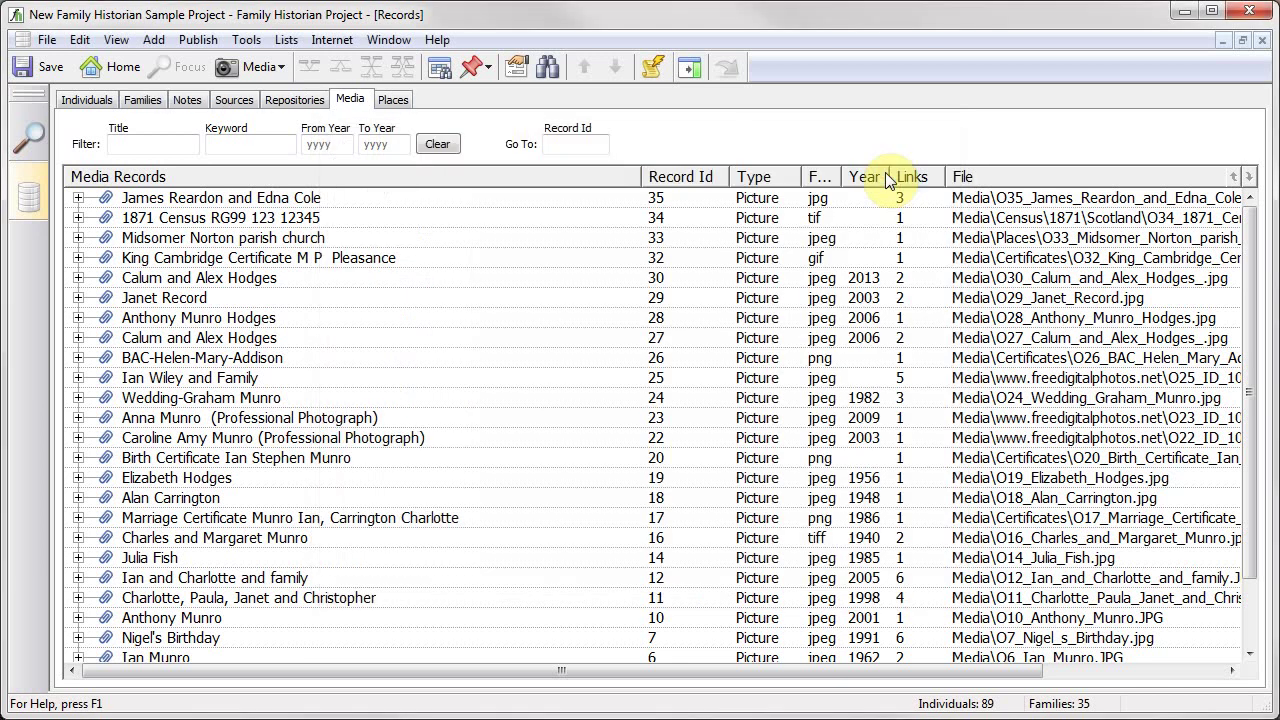
click(87, 100)
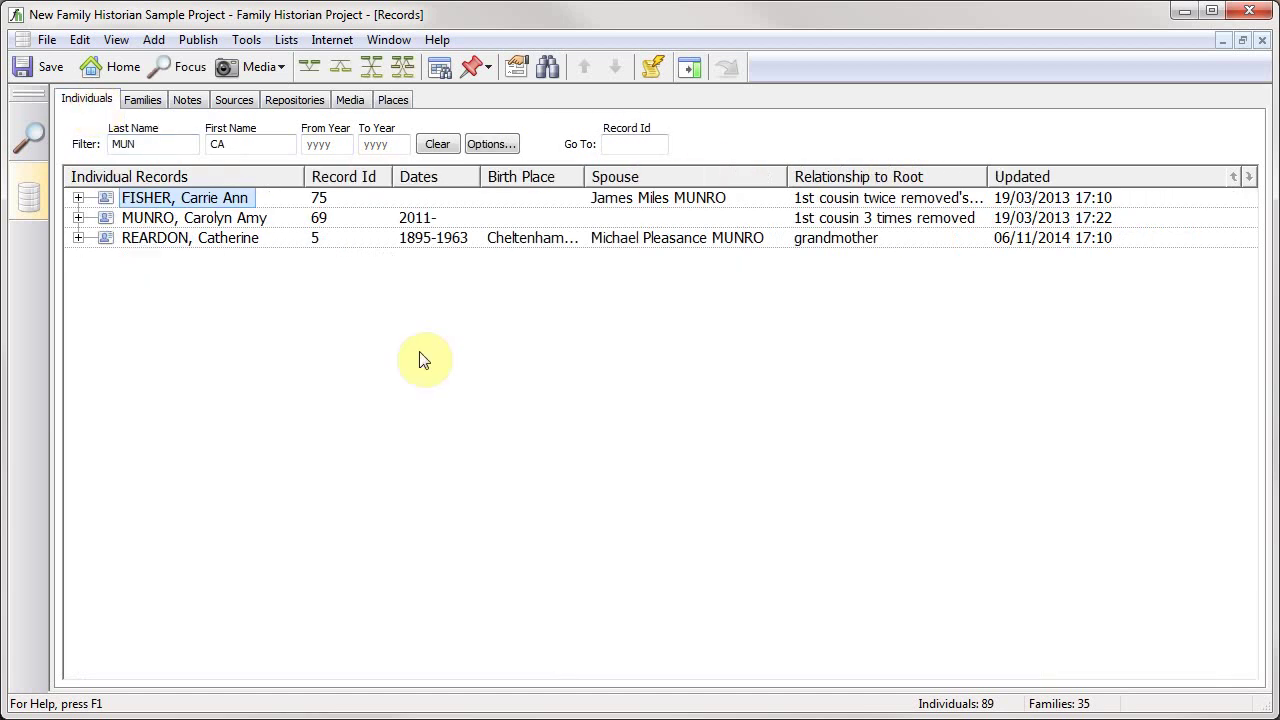